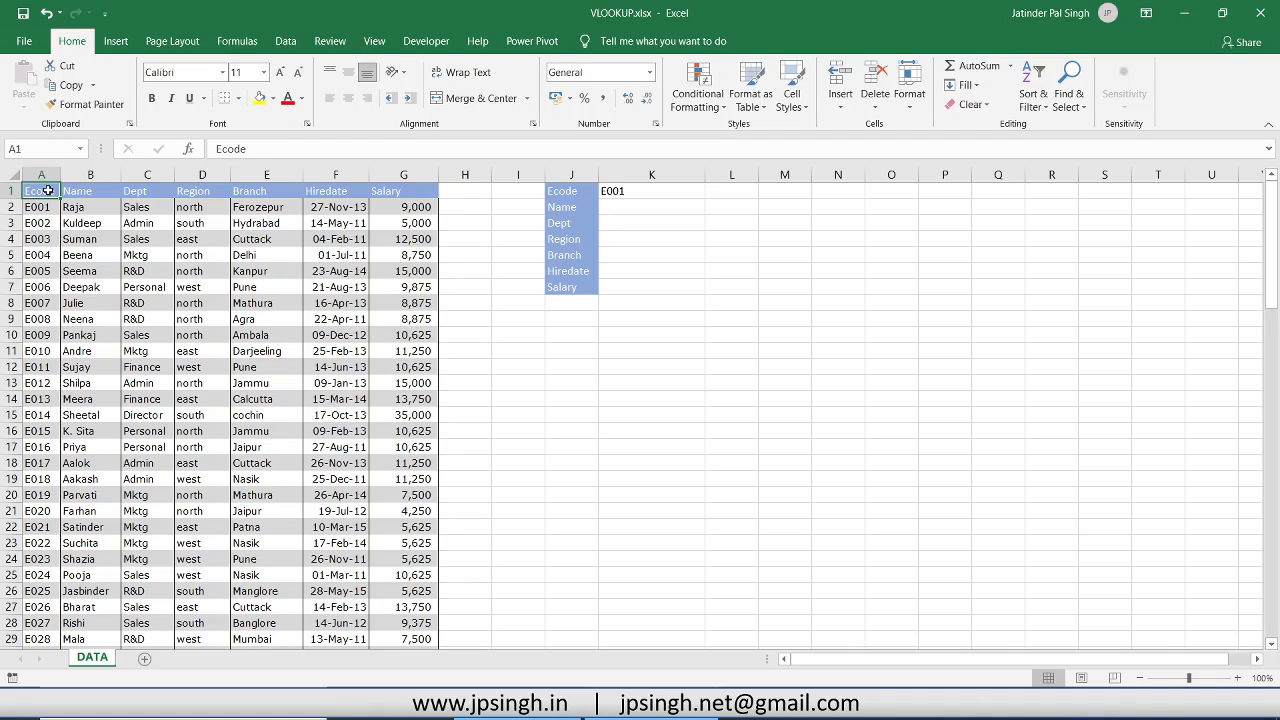
drag(47, 190, 40, 350)
click(40, 318)
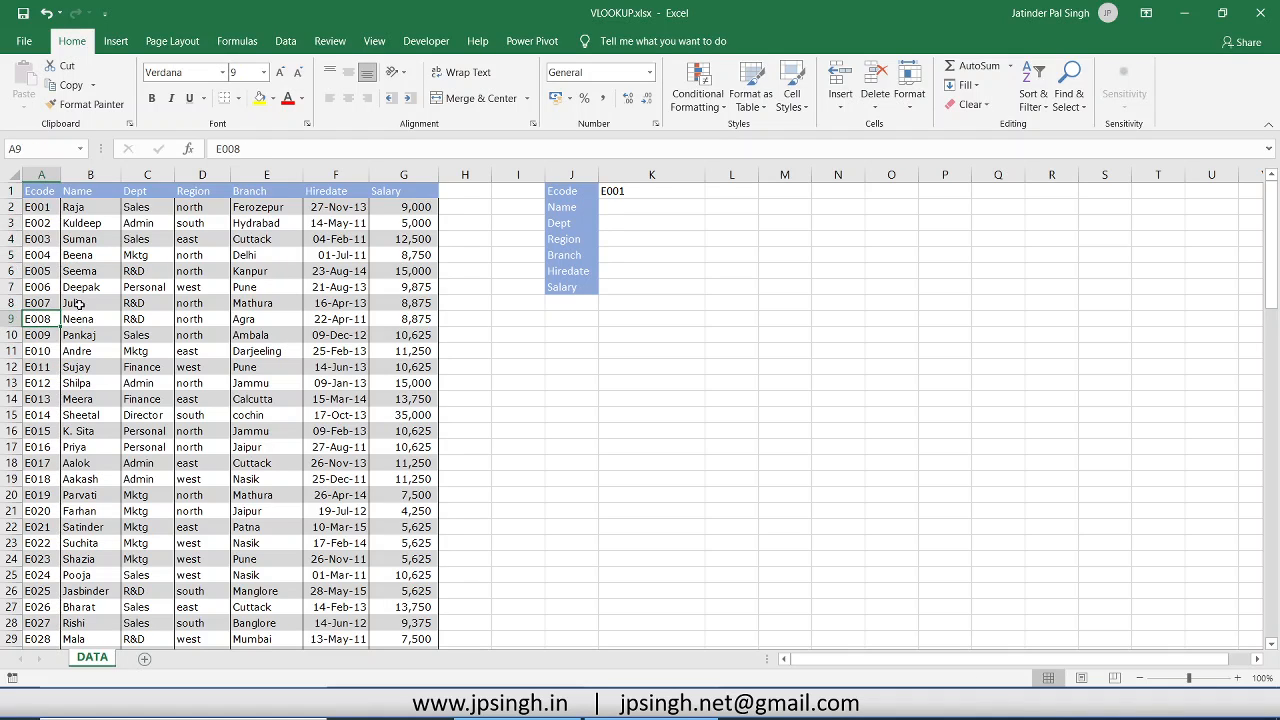
Choose E005 as the Ecode in cell K1 from its list of codes.
click(625, 190)
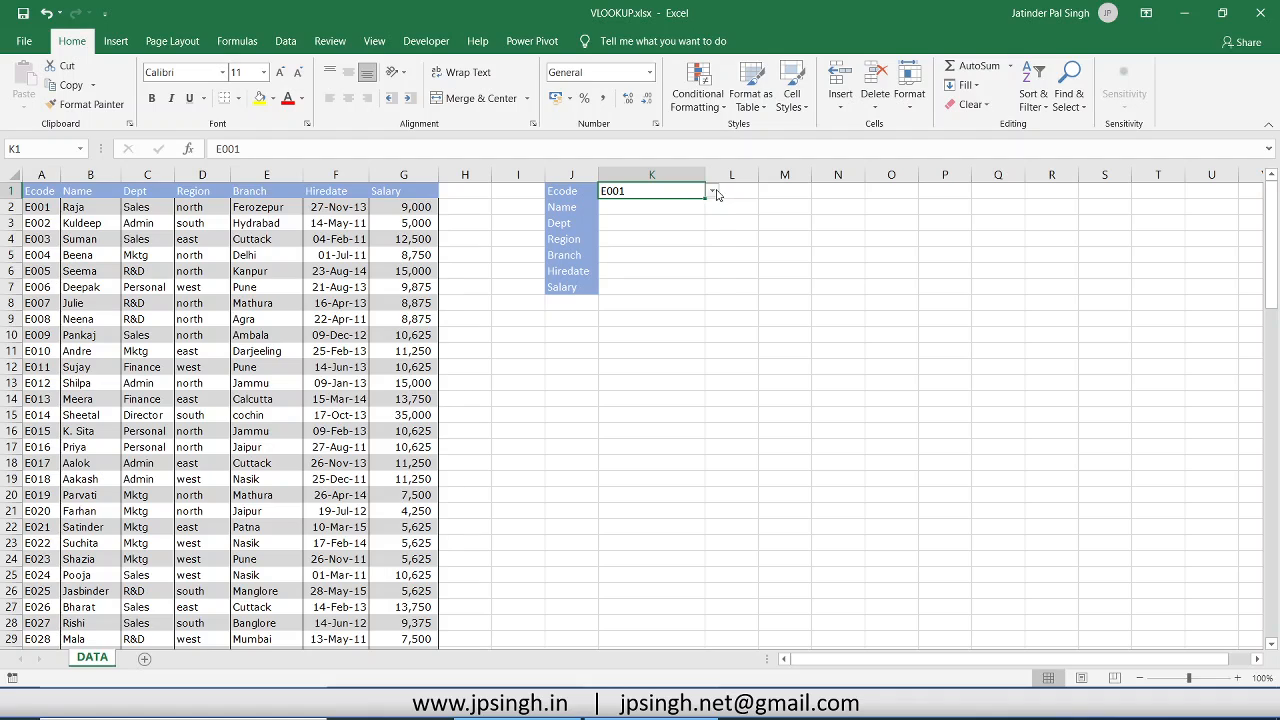
click(712, 191)
click(662, 250)
Start a VLOOKUP formula in K2 for the Name, with K1 as the lookup value and A1:G101 as the table array.
click(628, 210)
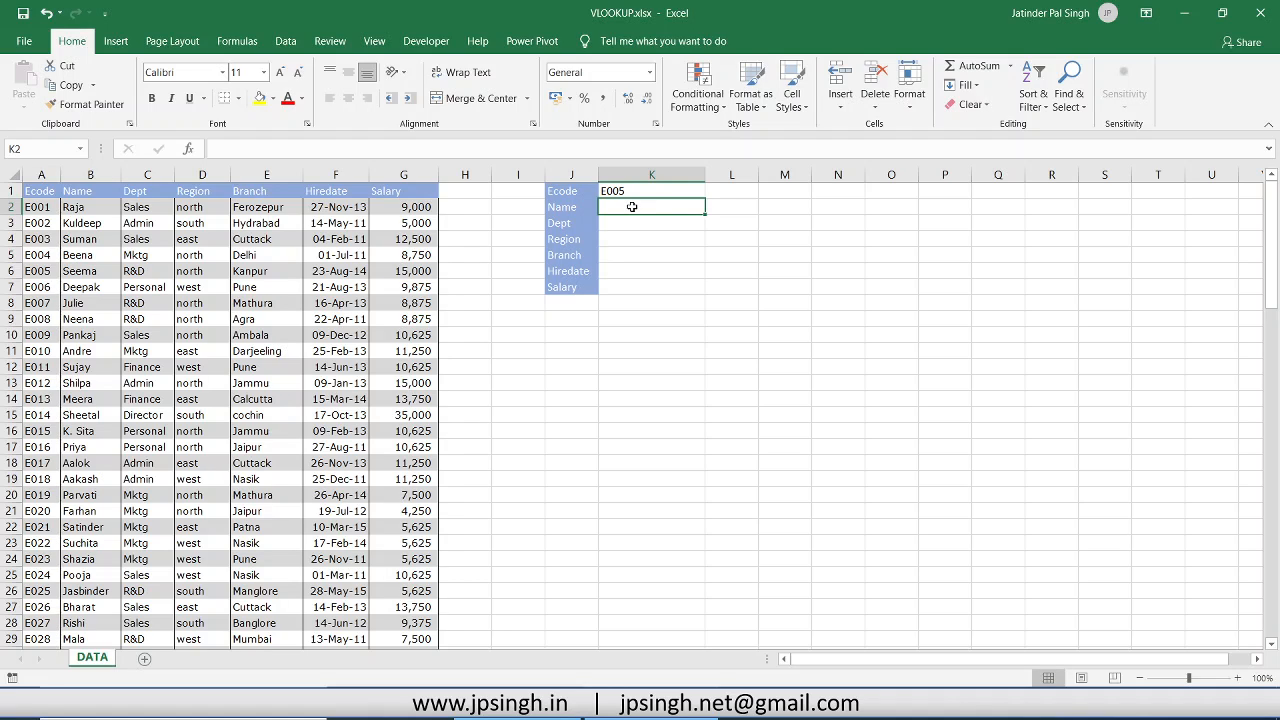
text(=VLO)
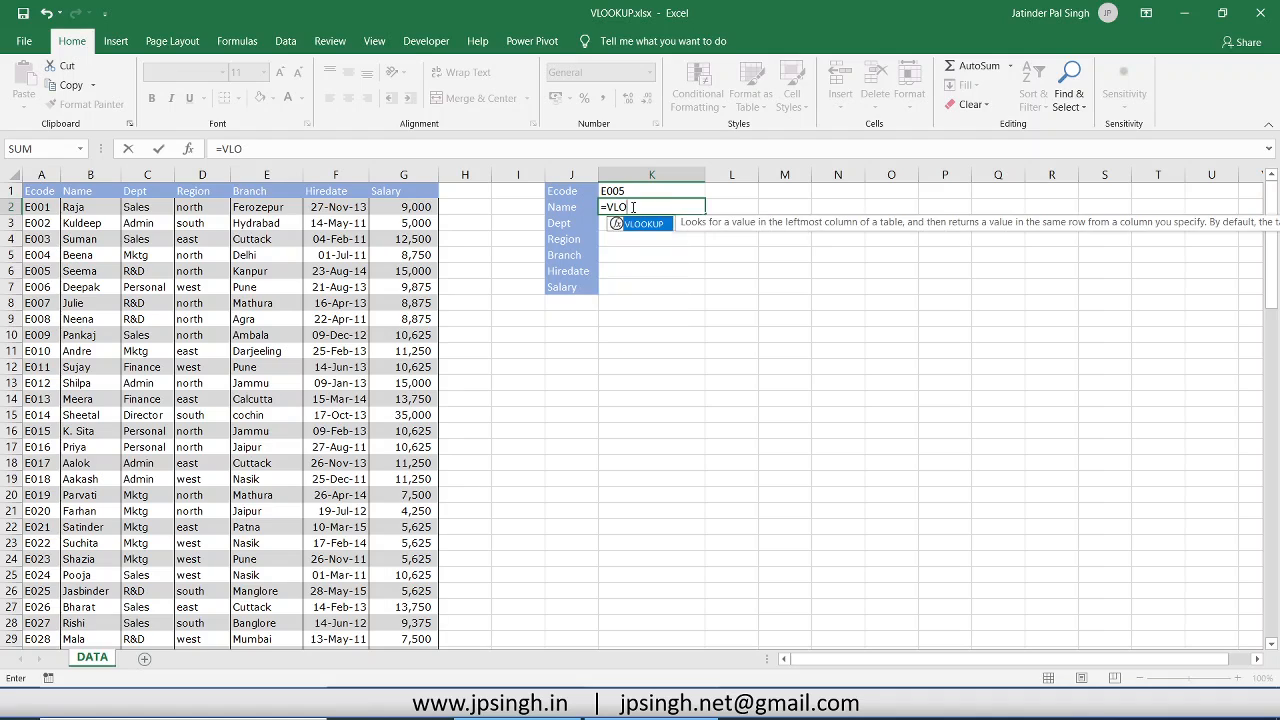
key(Tab)
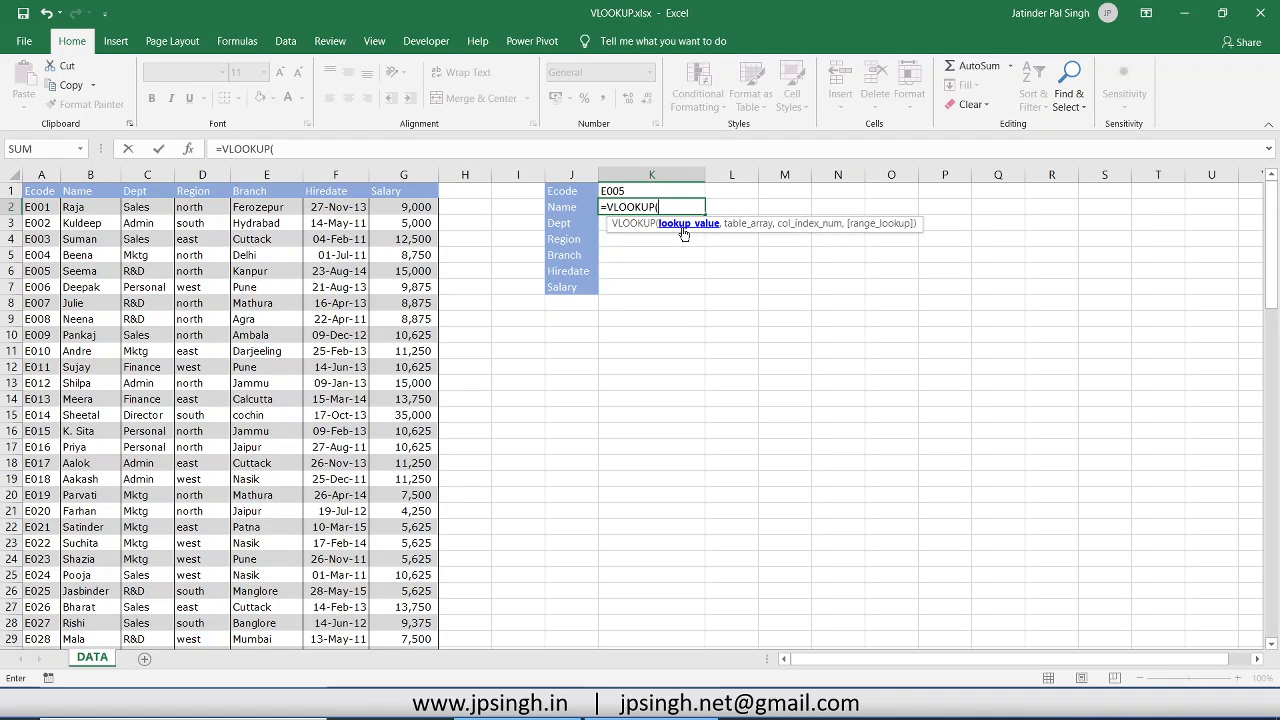
click(632, 191)
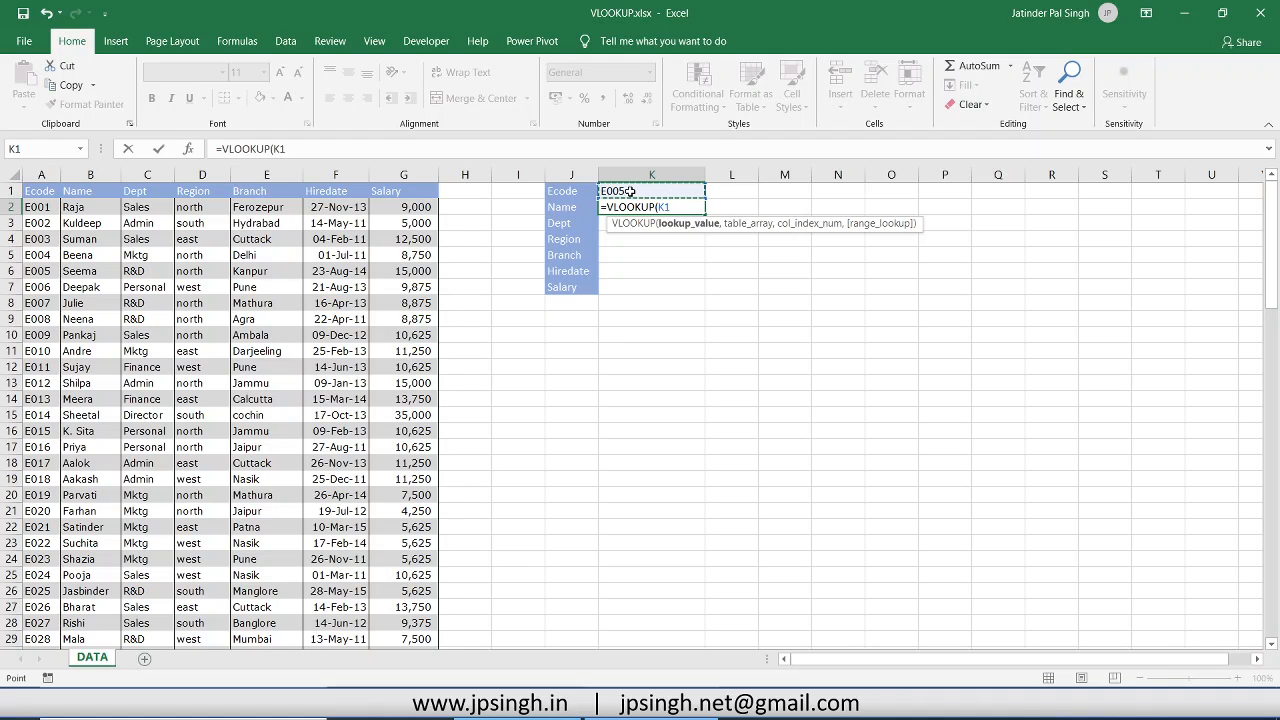
text(,)
drag(40, 190, 413, 634)
scroll(683, 337, up, 7)
scroll(683, 337, up, 17)
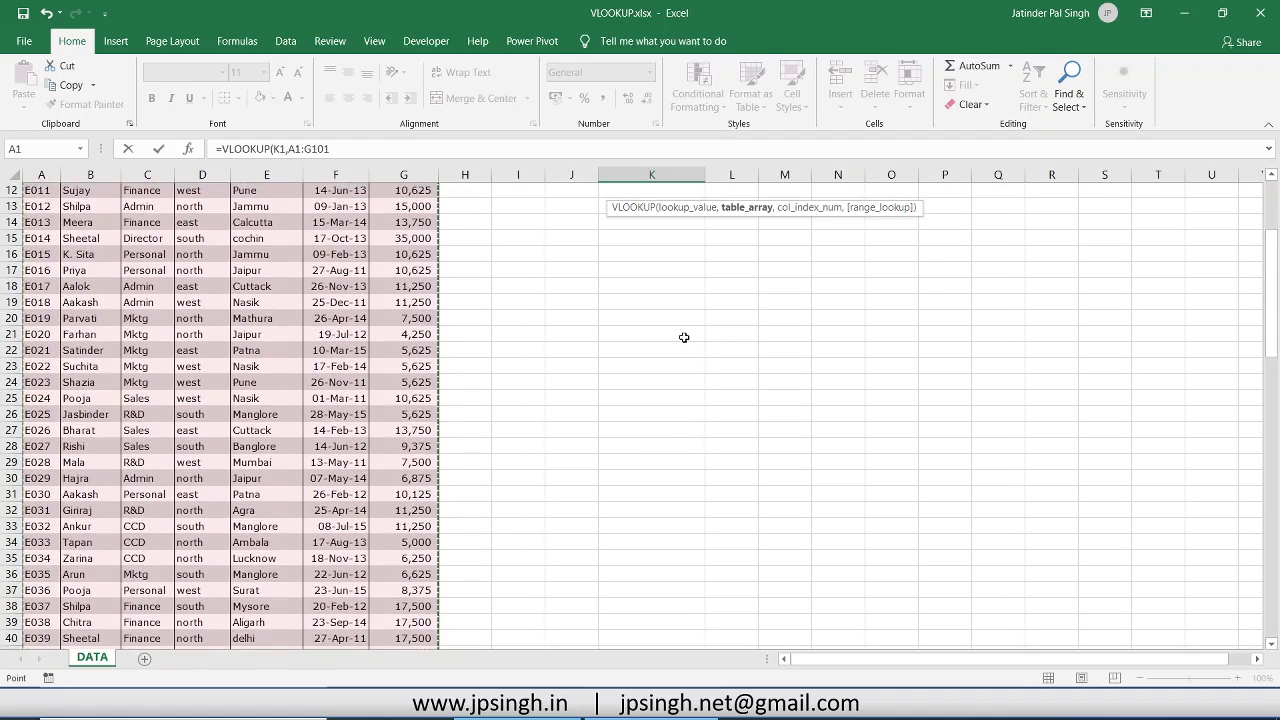
Complete the Name formula with column index 2 and FALSE for an exact match, and enter it.
text(,2)
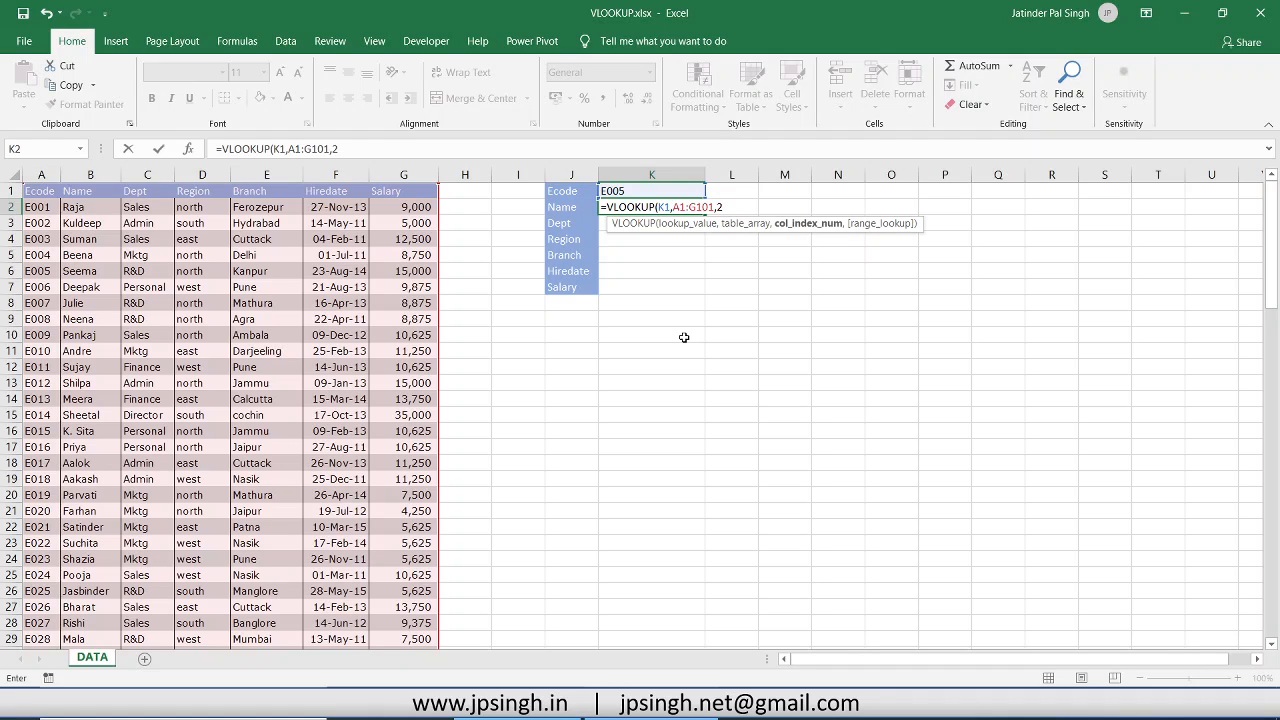
text(,)
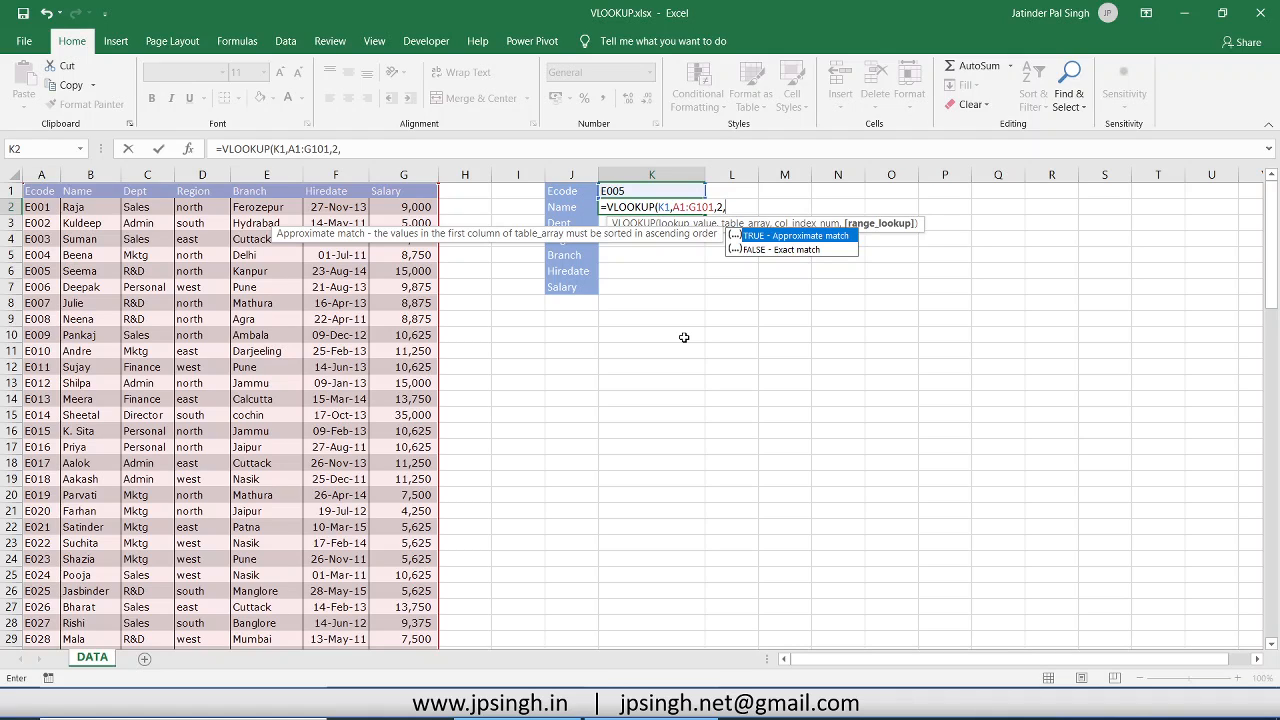
key(Down)
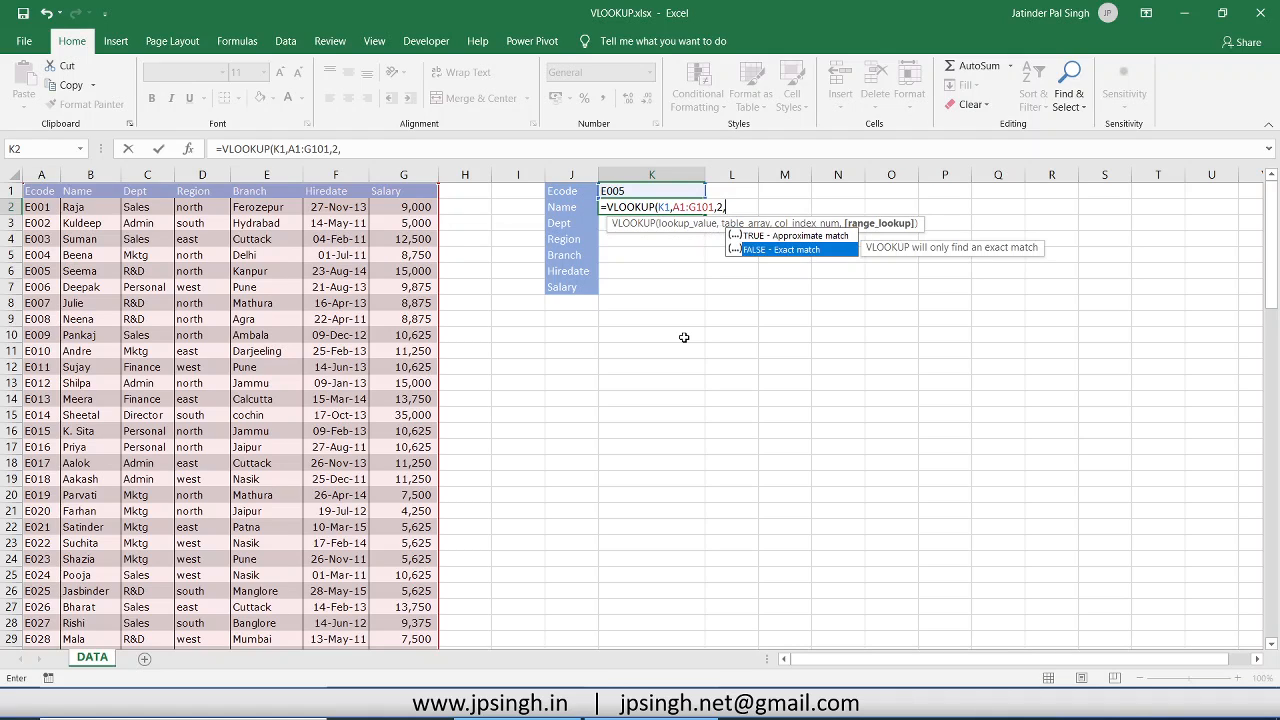
key(Tab)
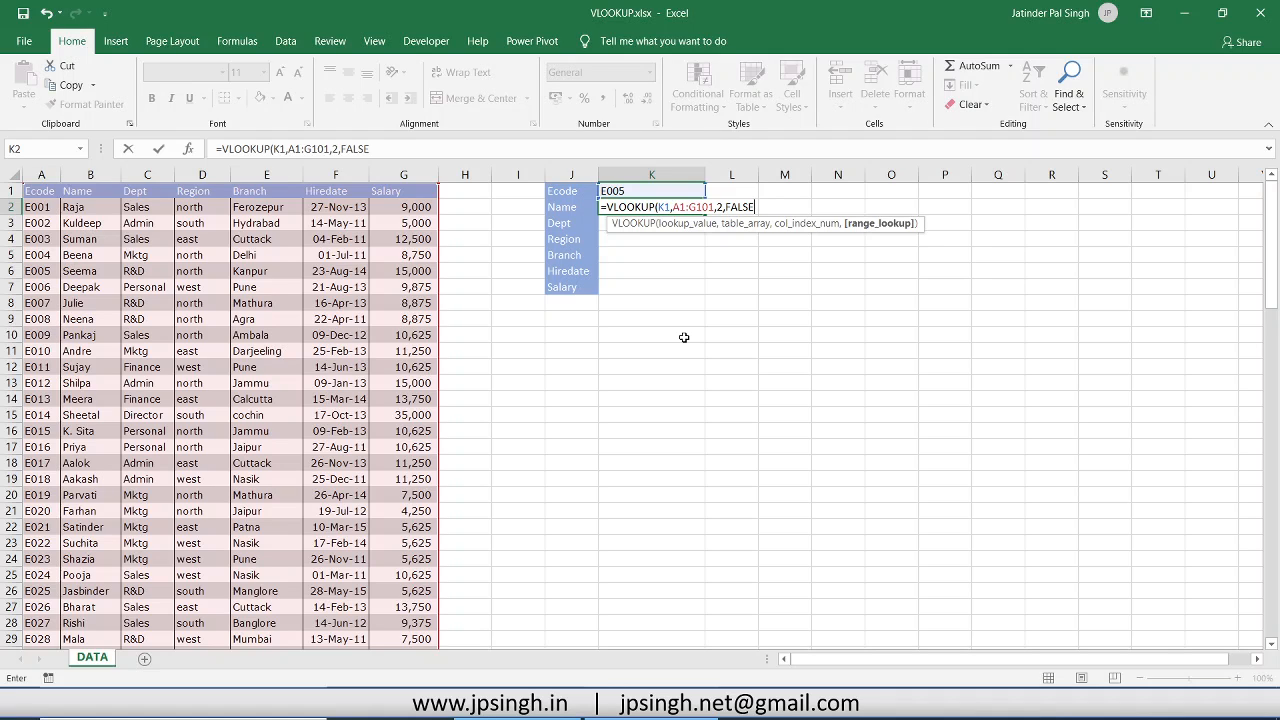
text())
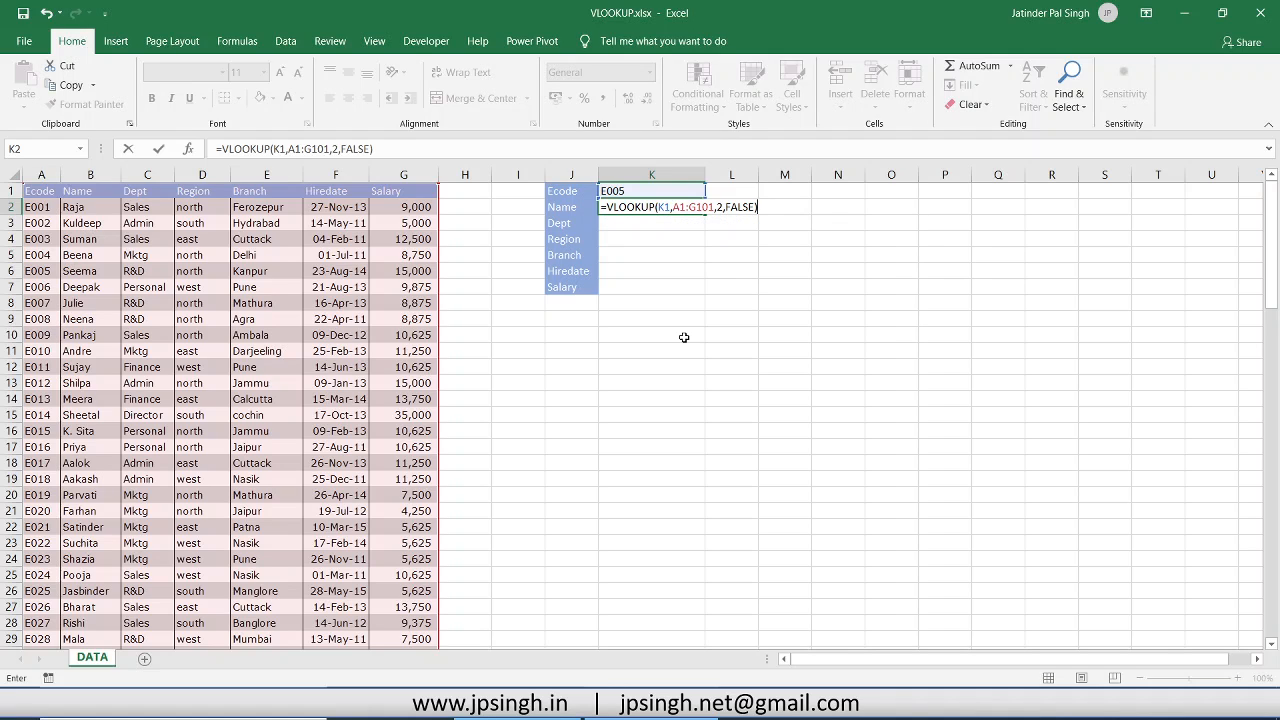
key(Return)
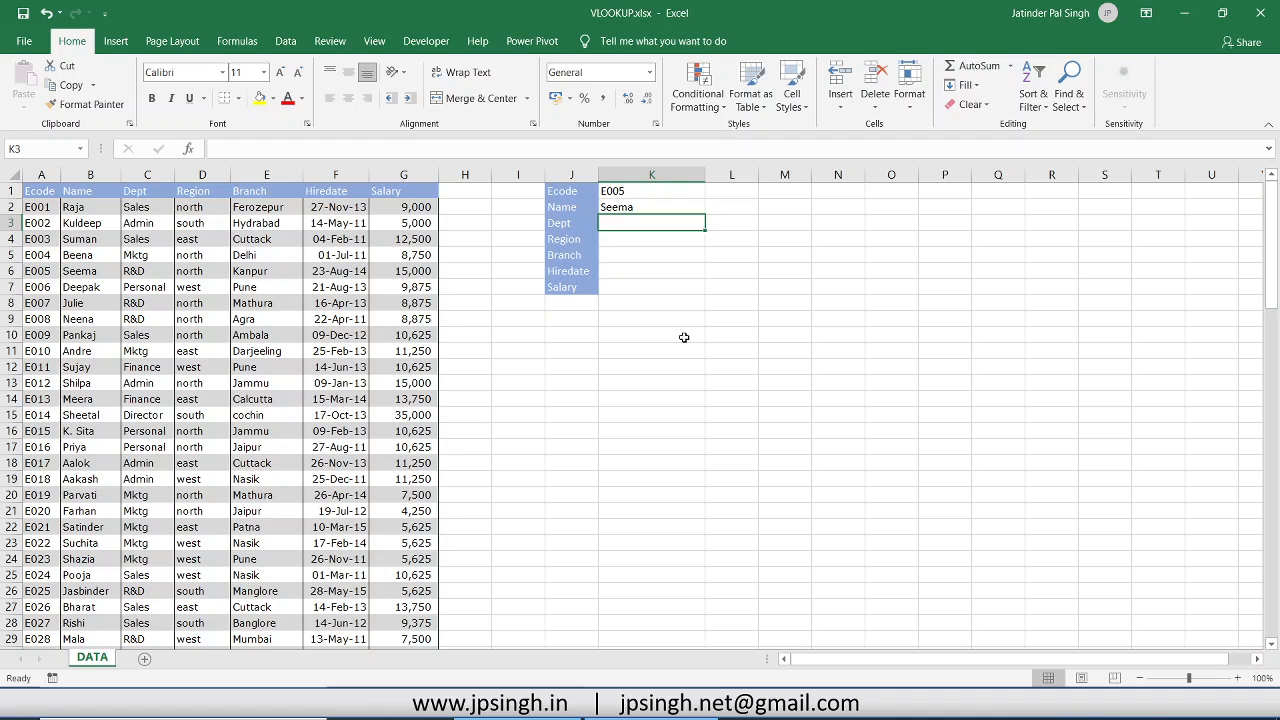
Change the Ecode in K1 to E009 and check the returned name against that code's row in the data.
click(699, 192)
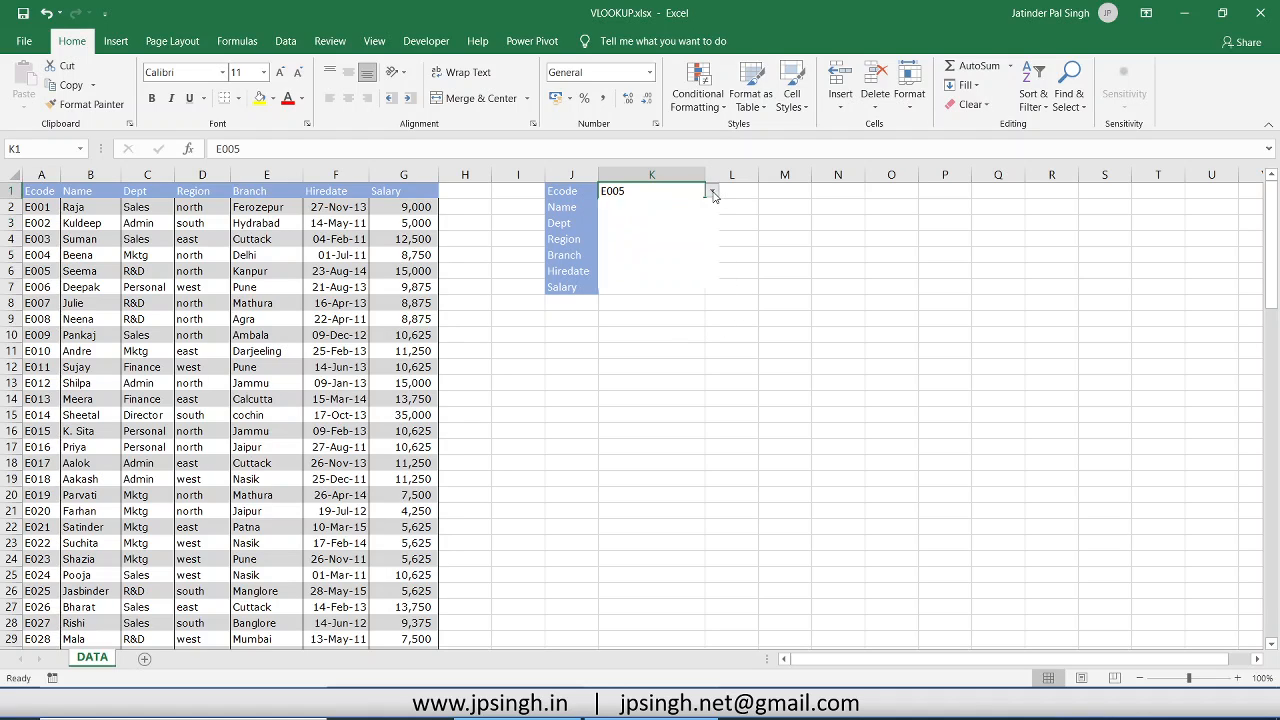
click(712, 191)
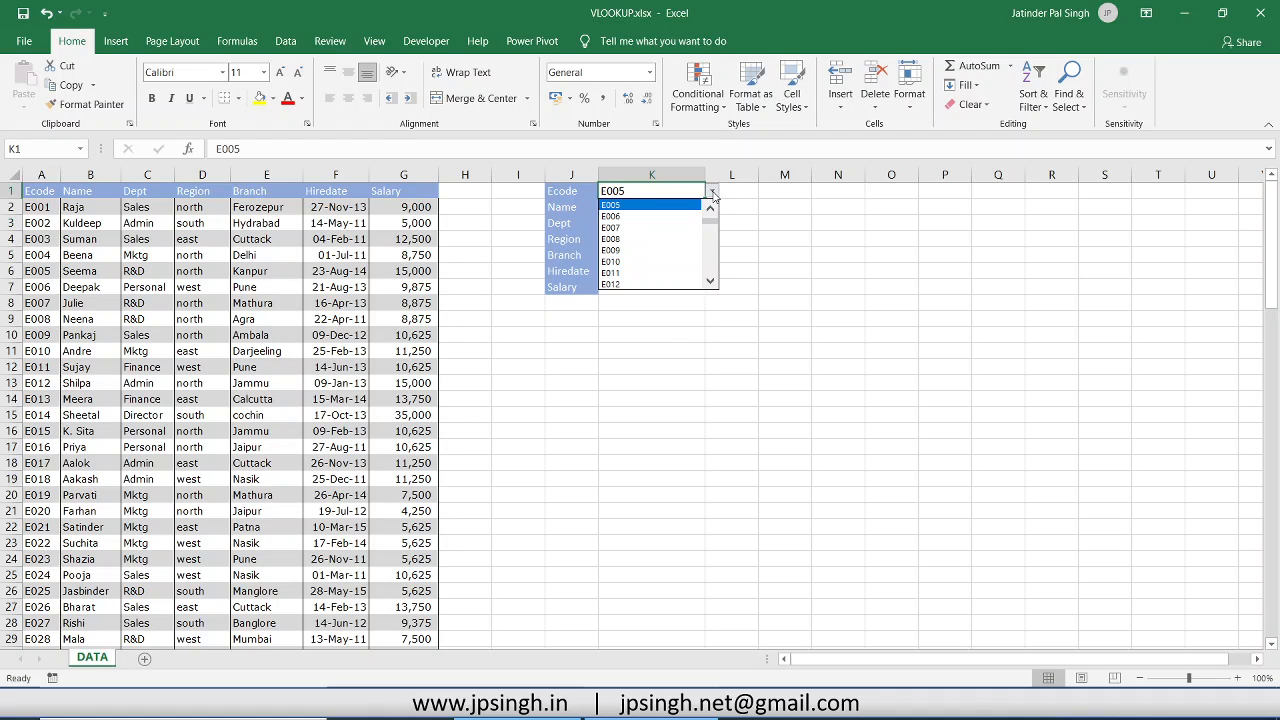
click(646, 252)
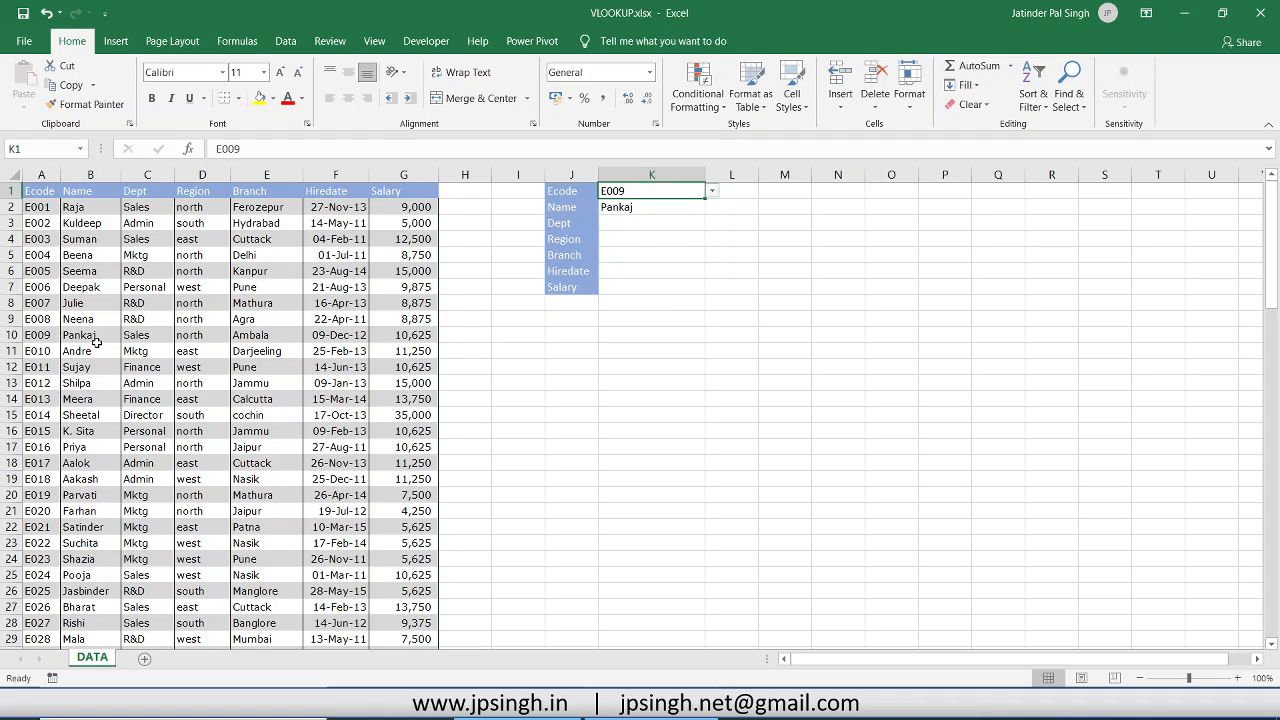
click(96, 340)
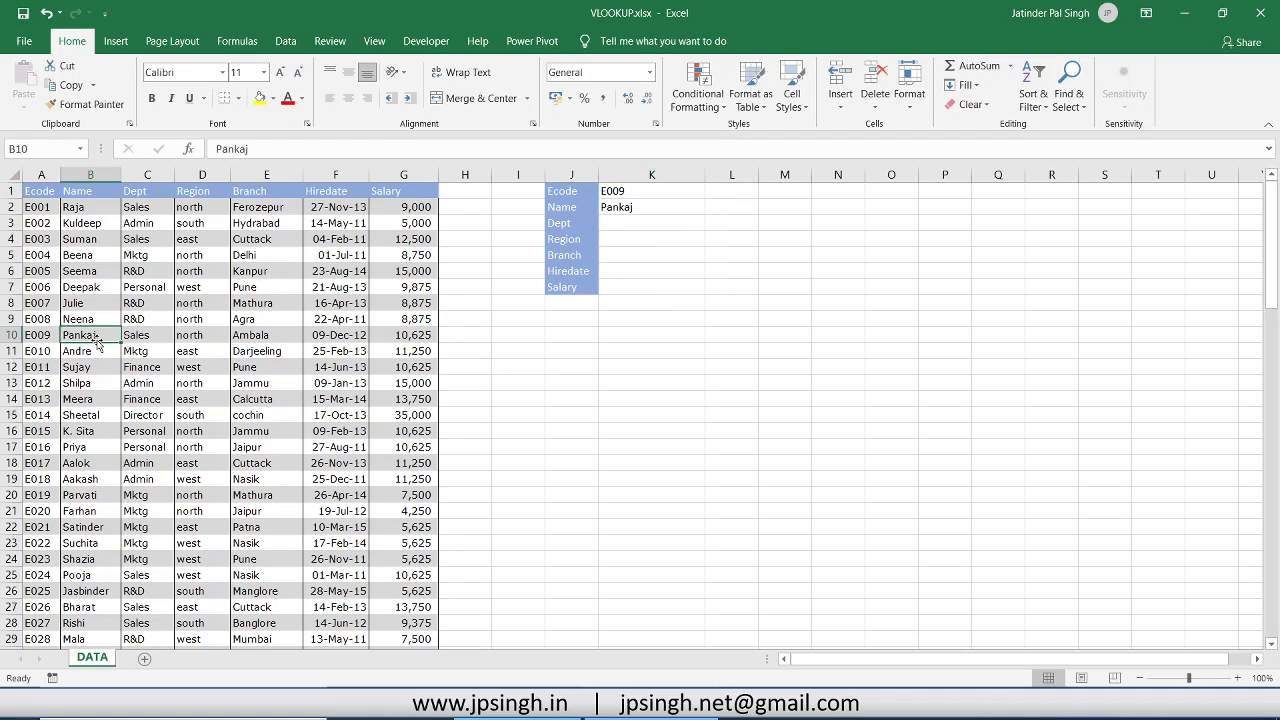
Enter =VLOOKUP(K1,A1:G101,3,0) in K3 to look up the Dept.
click(649, 224)
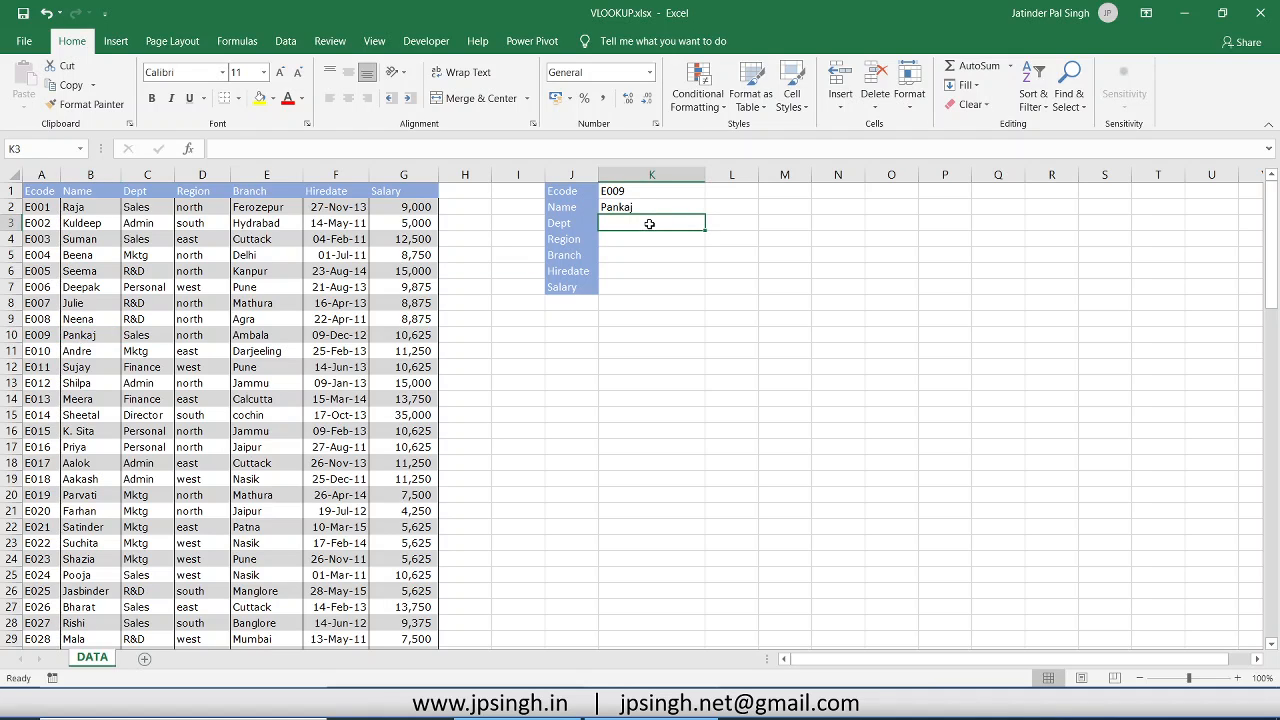
text(=VLOOKUP()
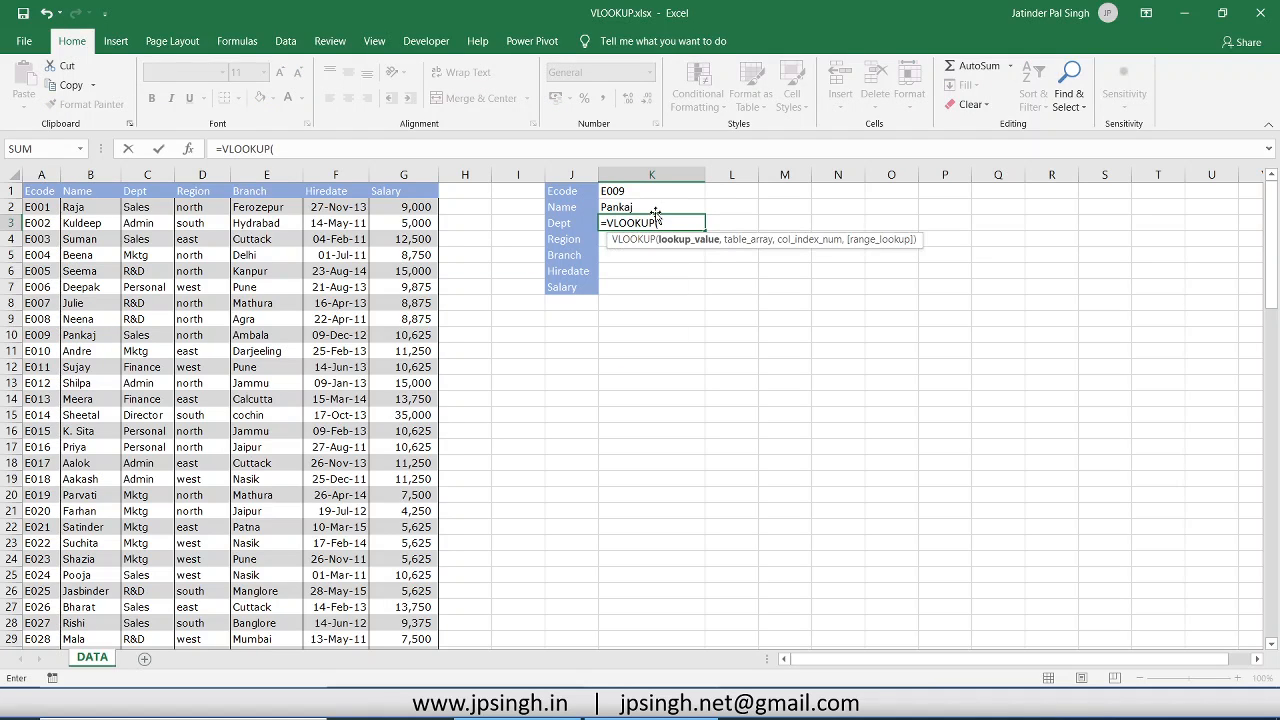
click(647, 193)
text(,)
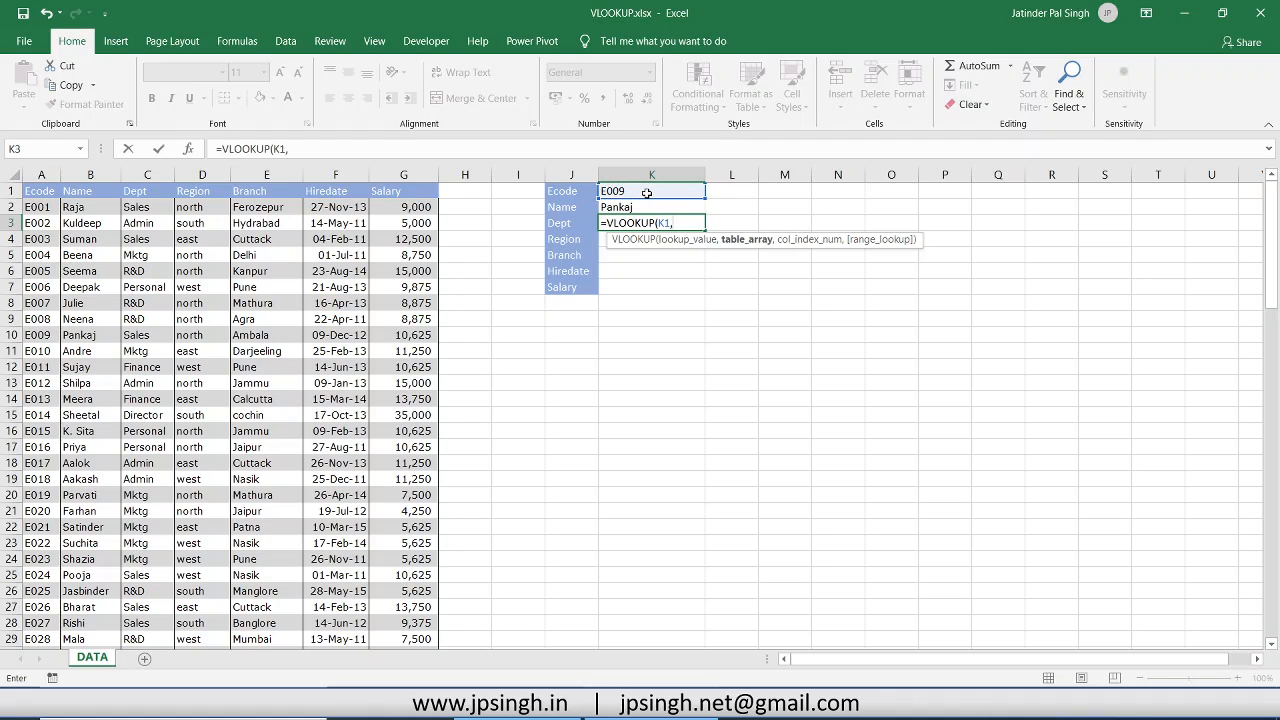
text(A1:)
text(G1010)
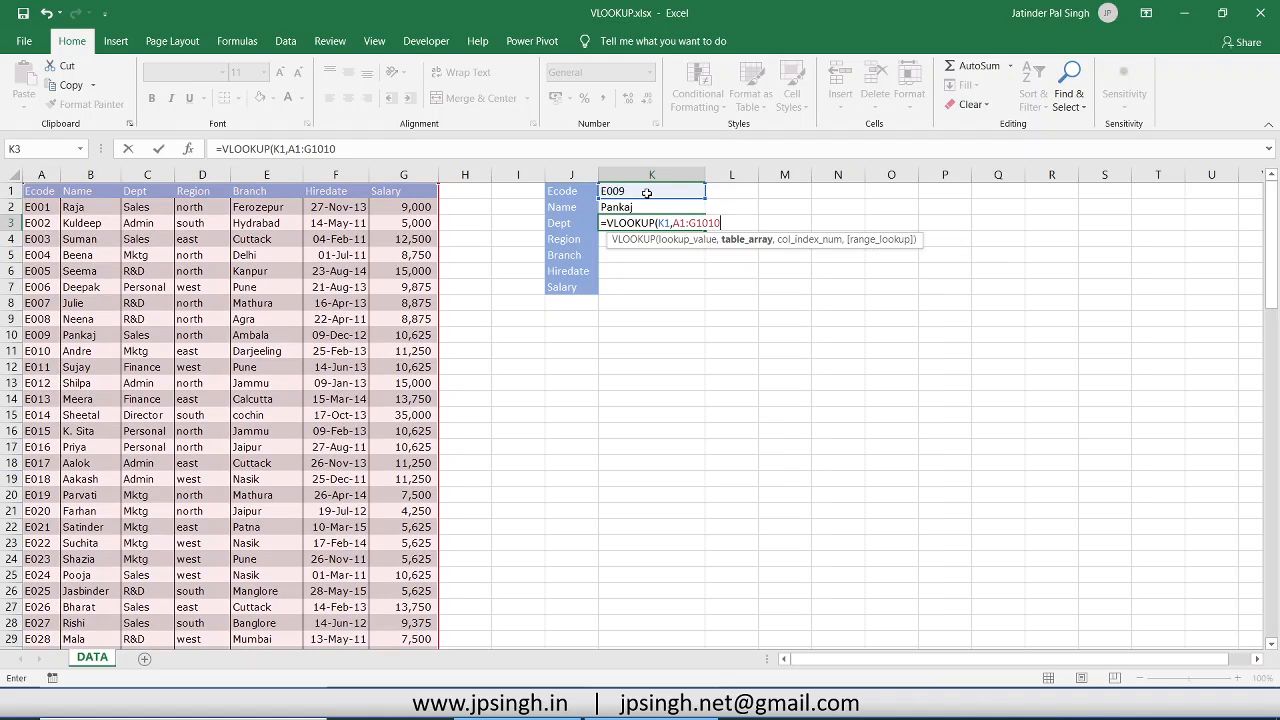
key(BackSpace)
text(,3)
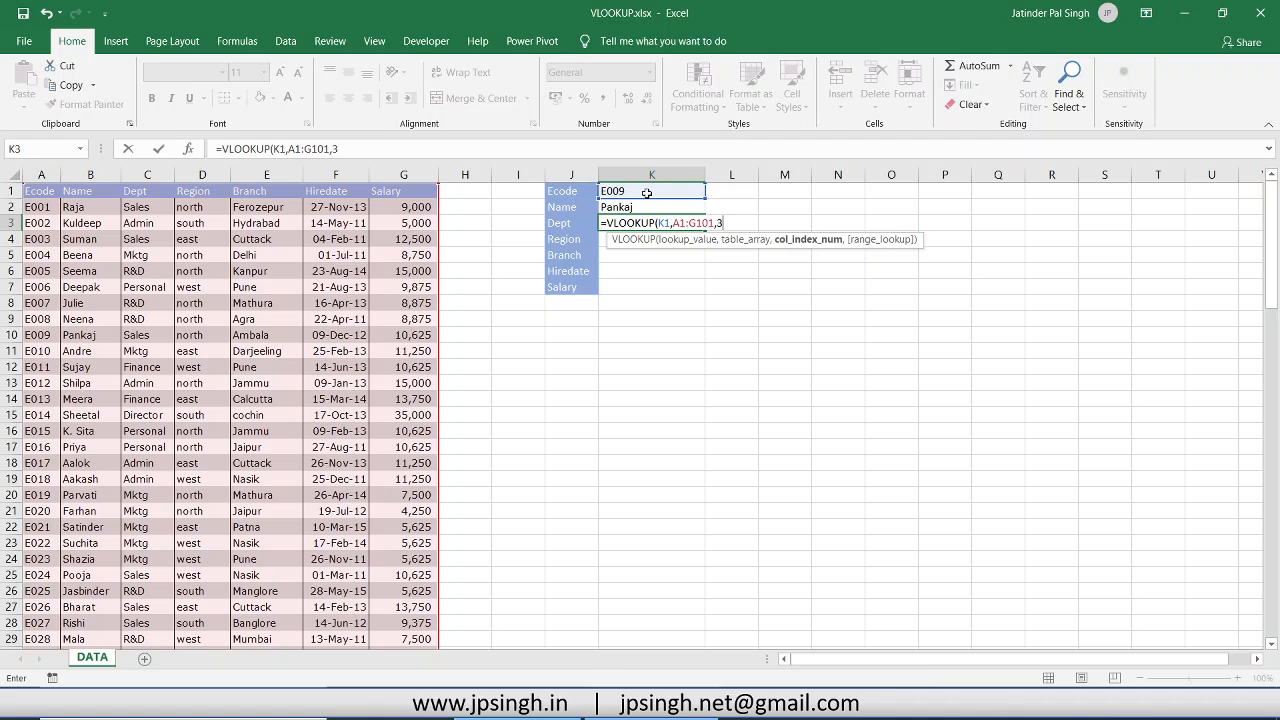
text(,0))
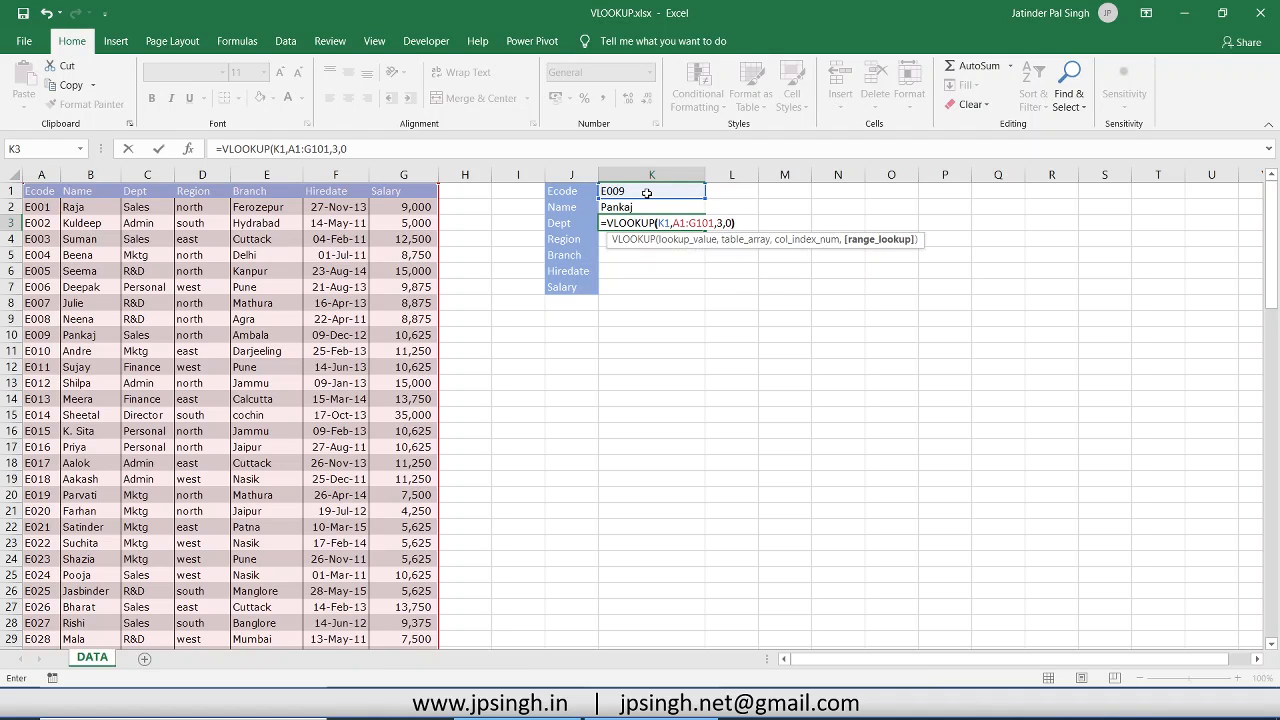
key(Return)
text(=)
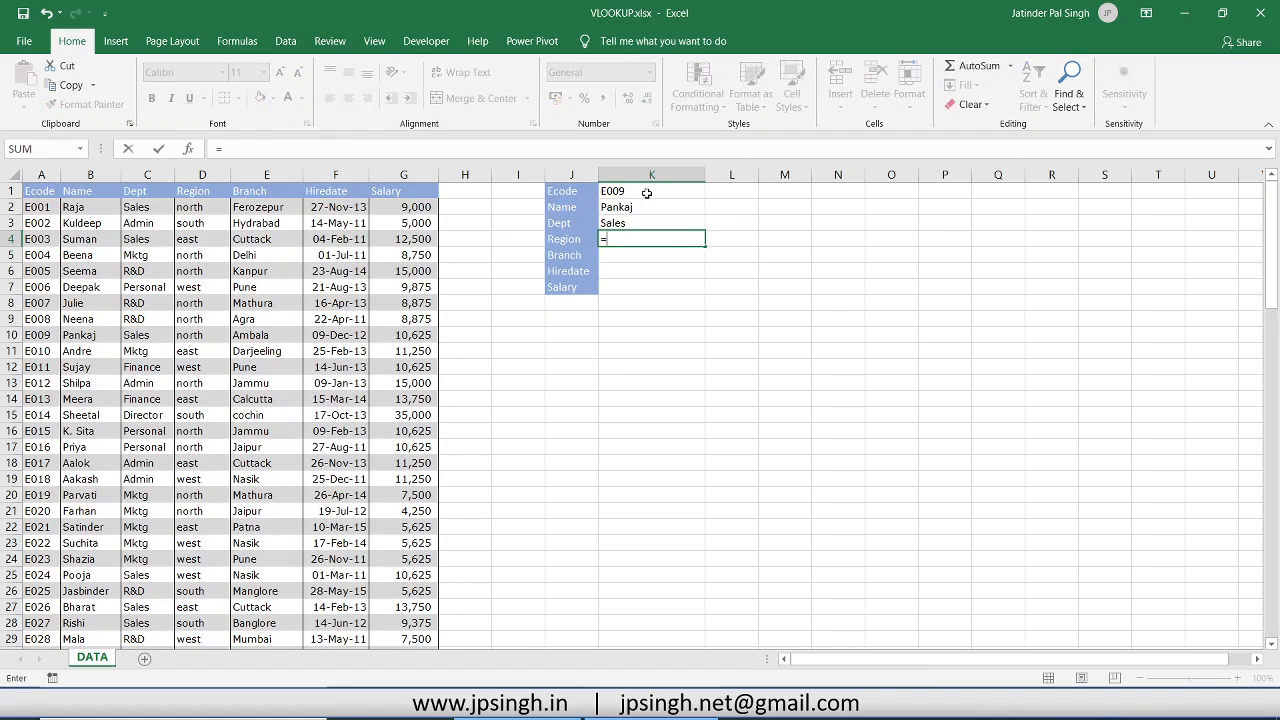
key(BackSpace)
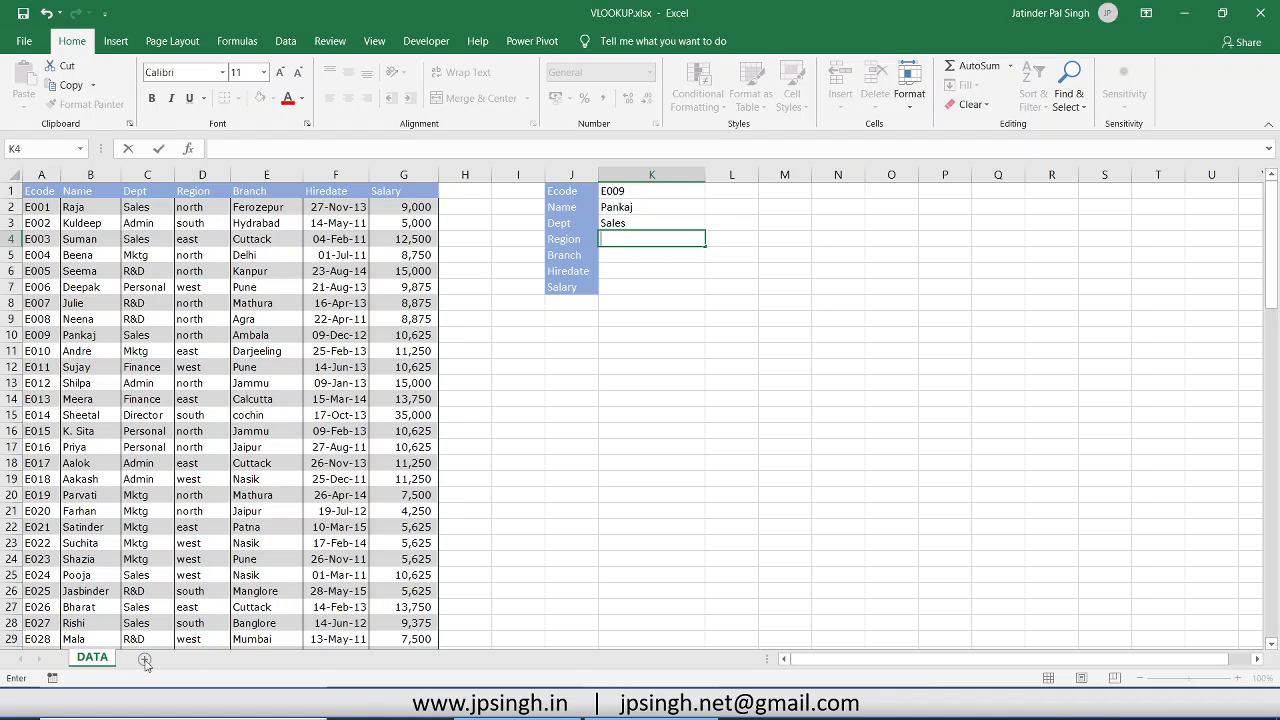
key(Return)
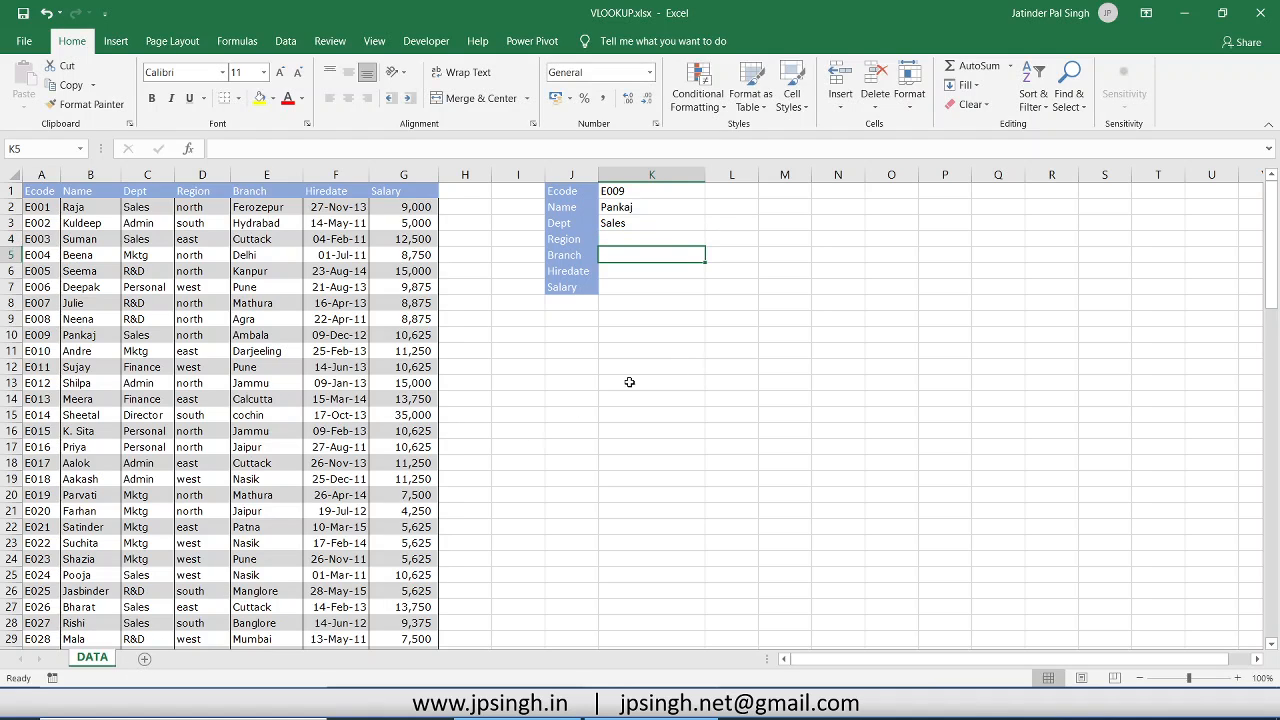
Add a new worksheet and format the range D5:J21 with a yellow fill and all borders.
click(145, 659)
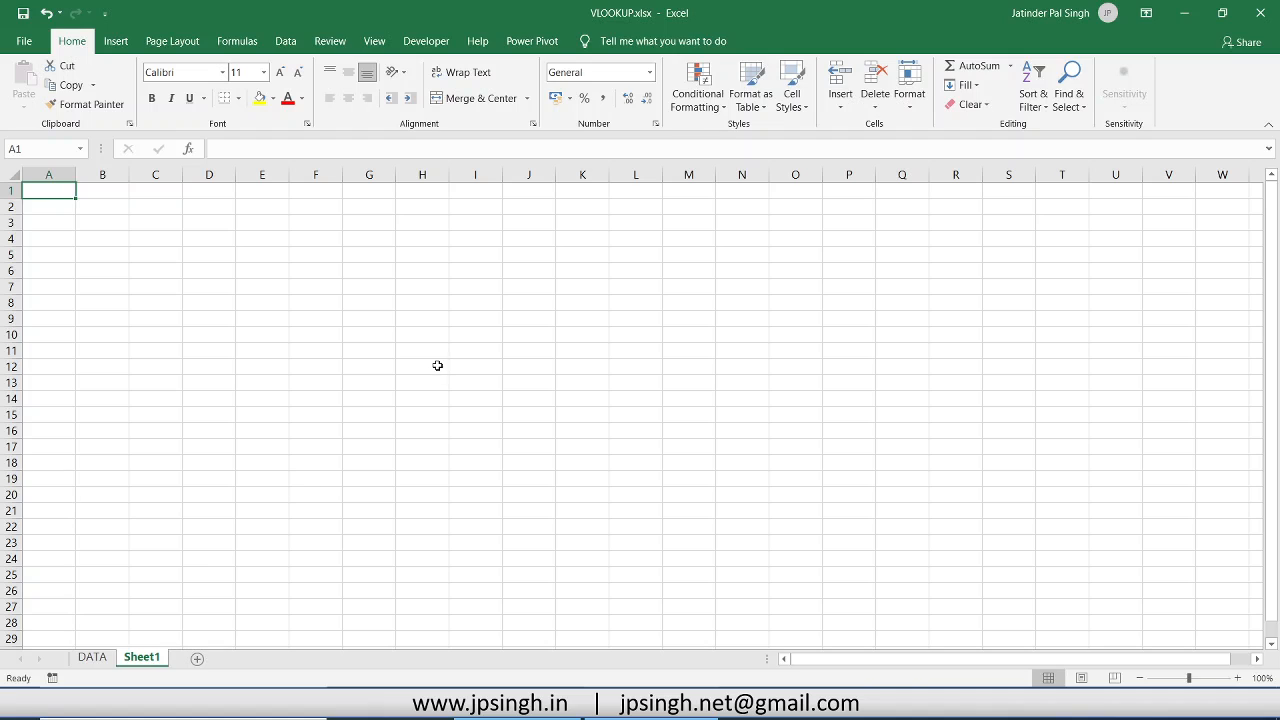
drag(208, 256, 517, 514)
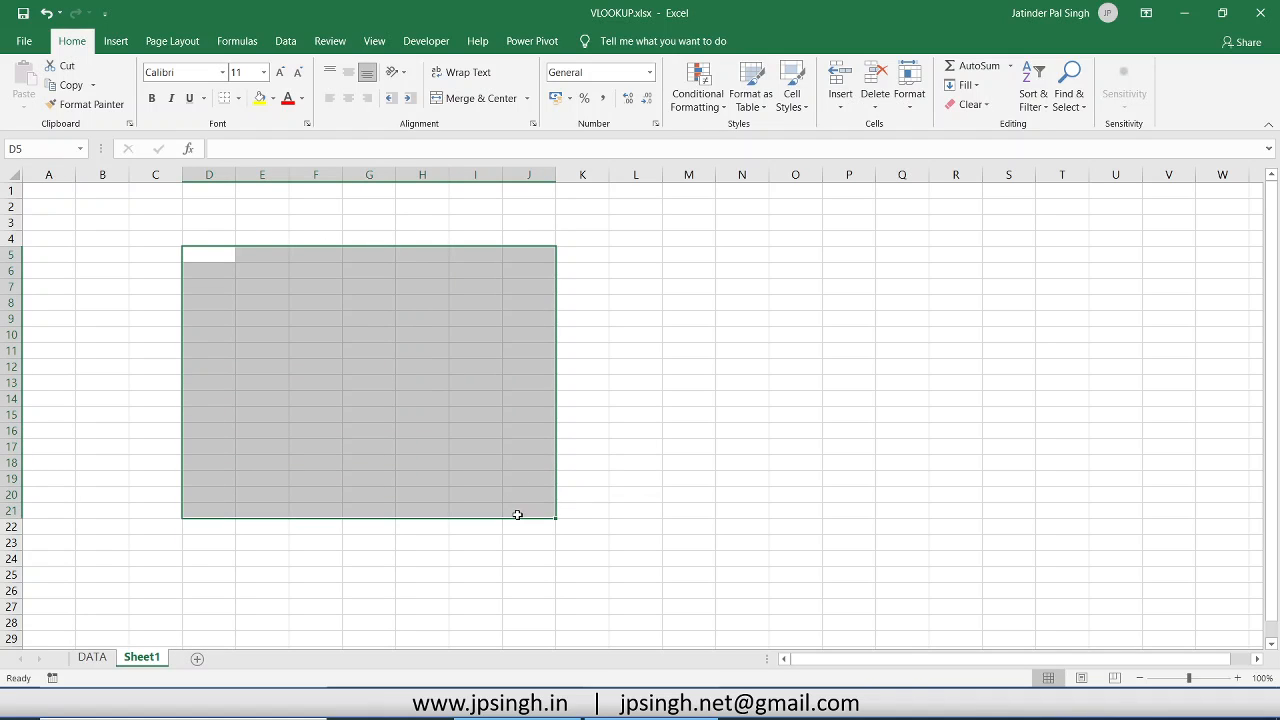
click(259, 98)
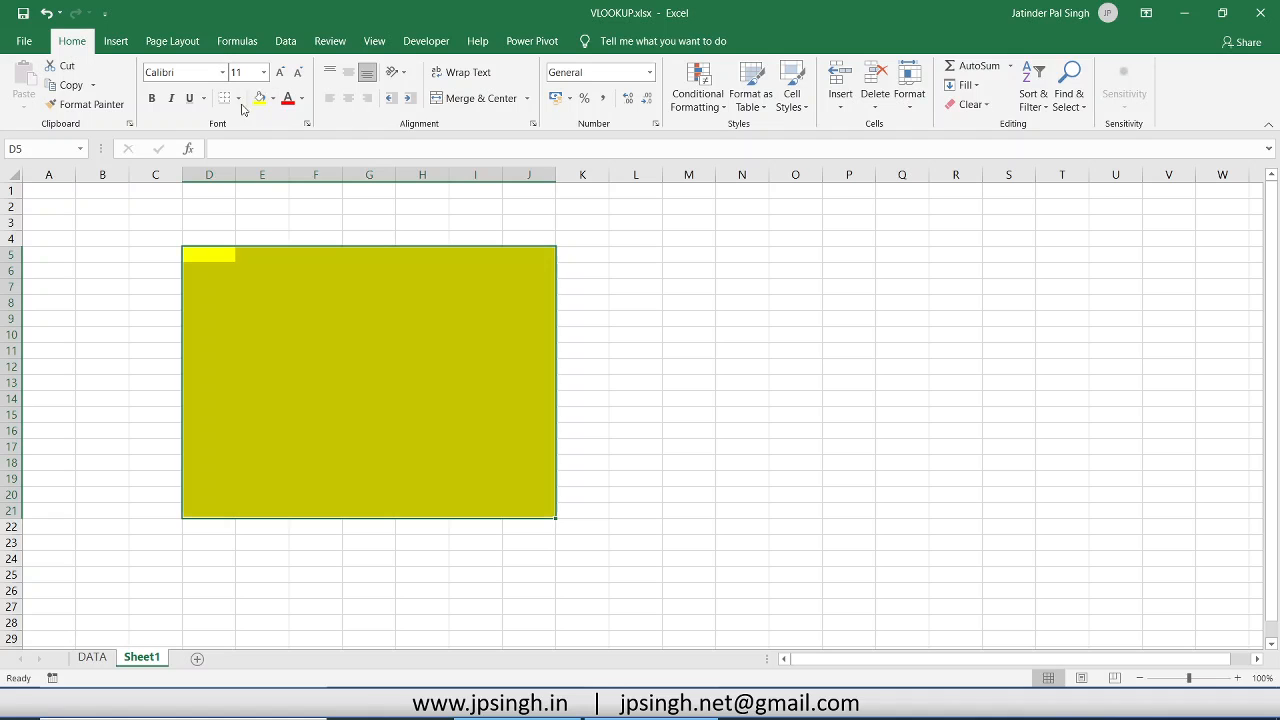
click(238, 98)
click(256, 248)
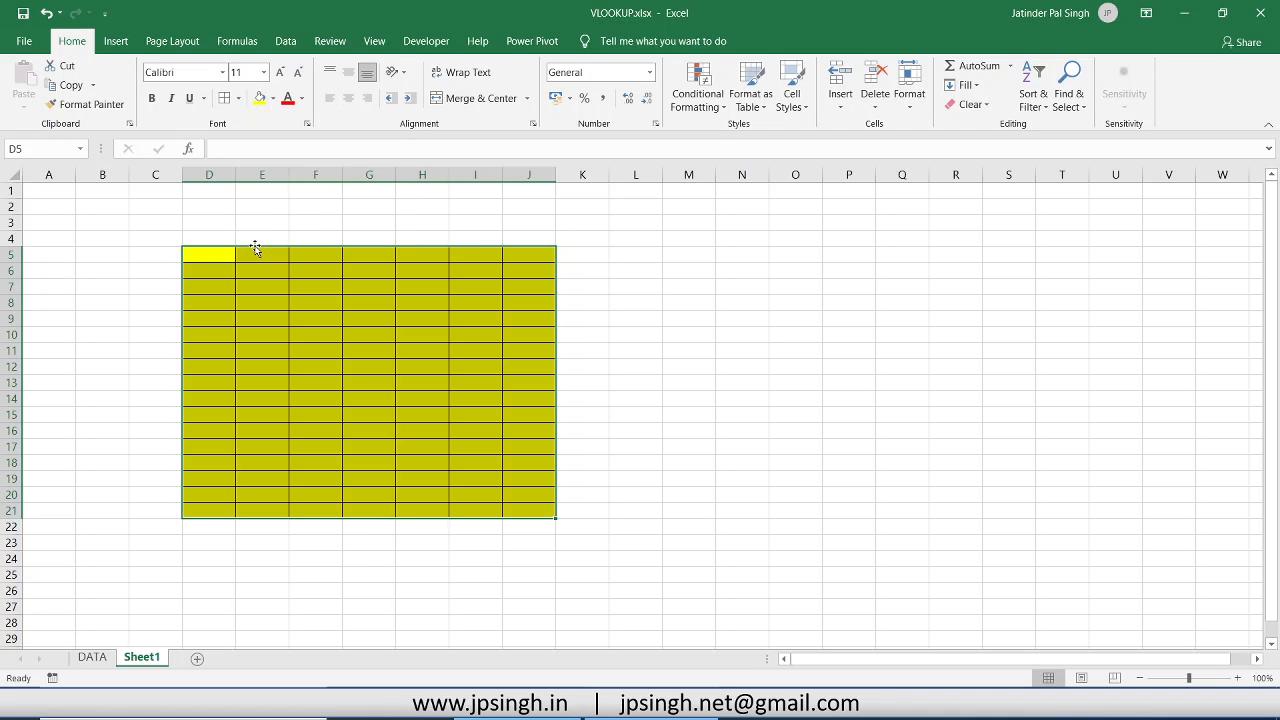
click(263, 316)
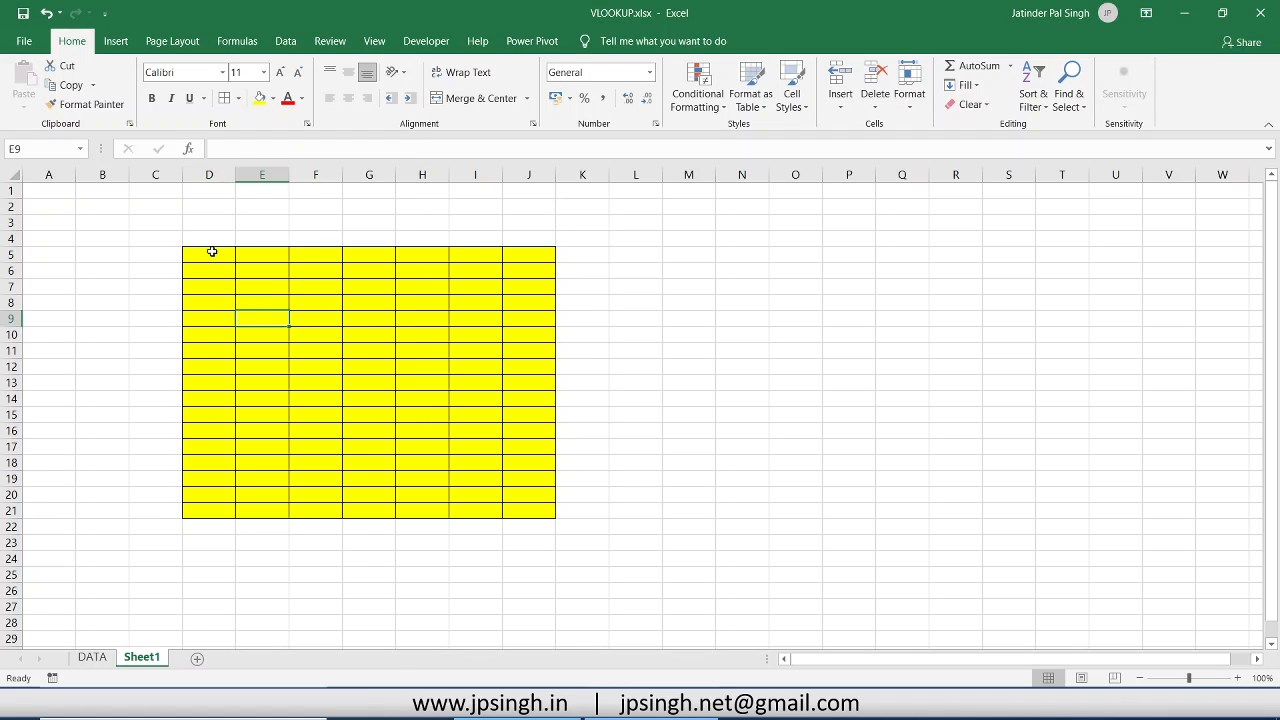
Fill the first column of the yellow block, D5:D21, with the standard light blue color.
drag(212, 252, 220, 506)
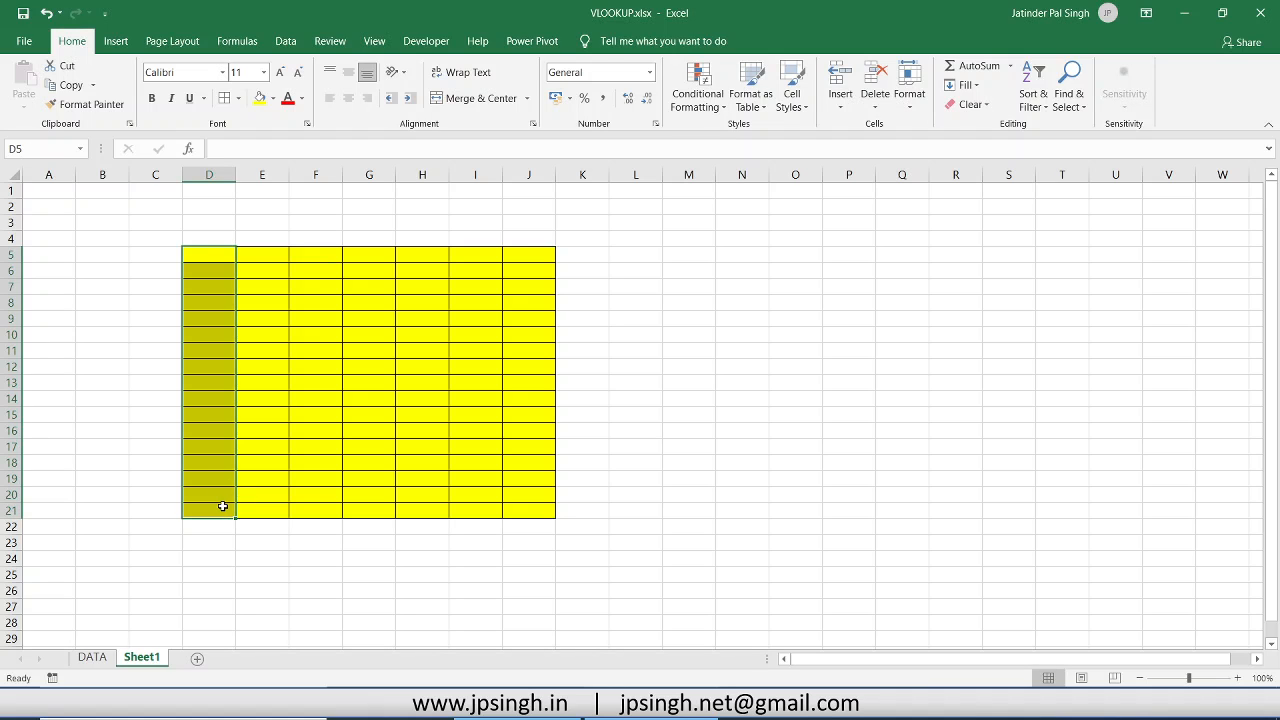
click(273, 98)
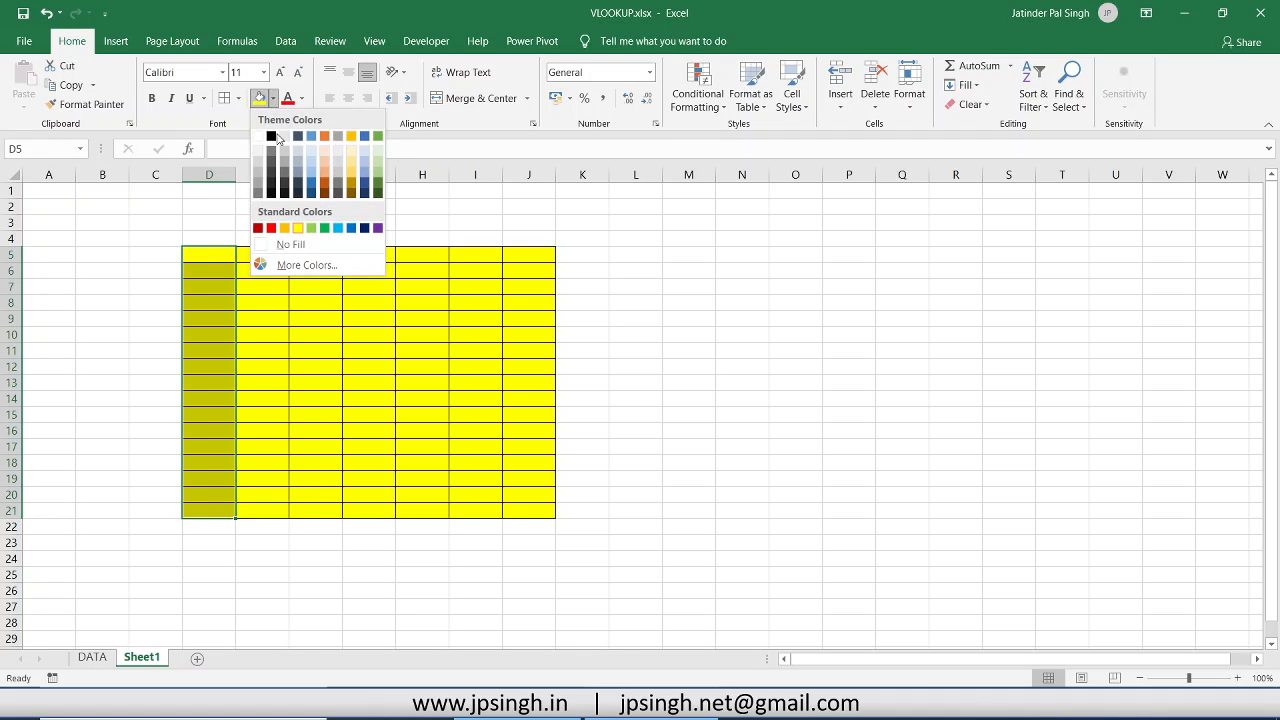
click(338, 228)
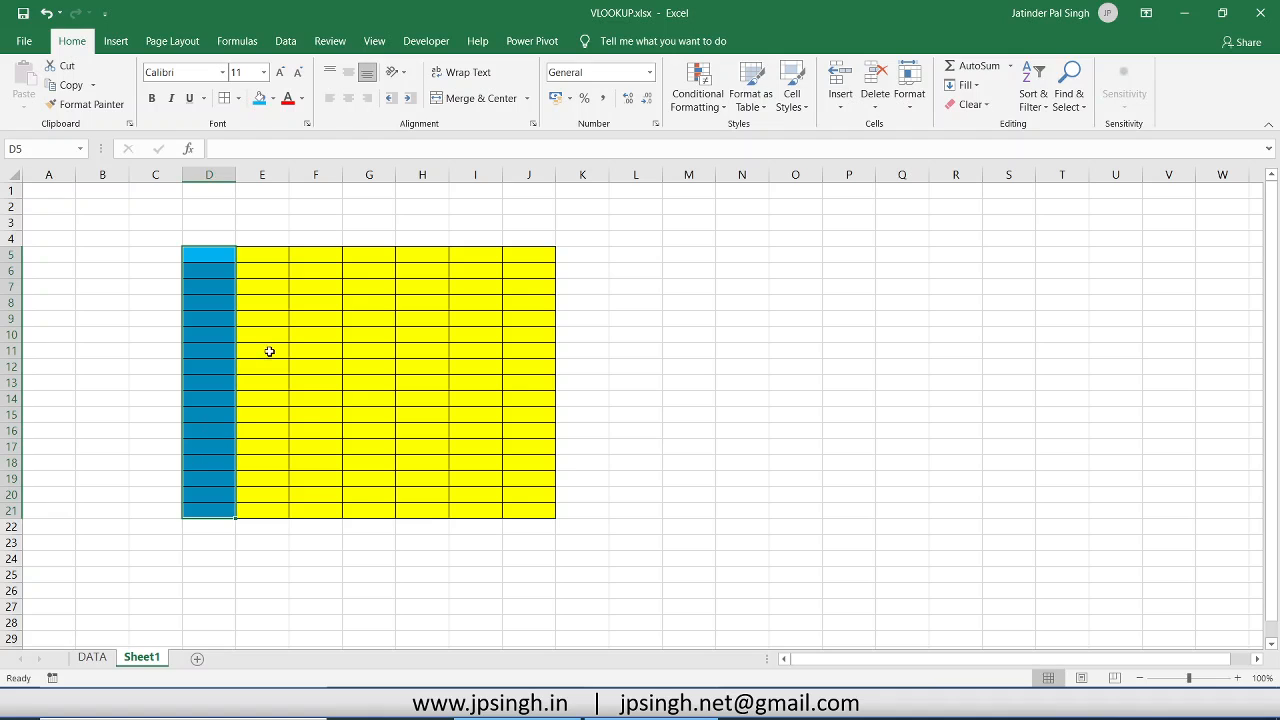
click(207, 351)
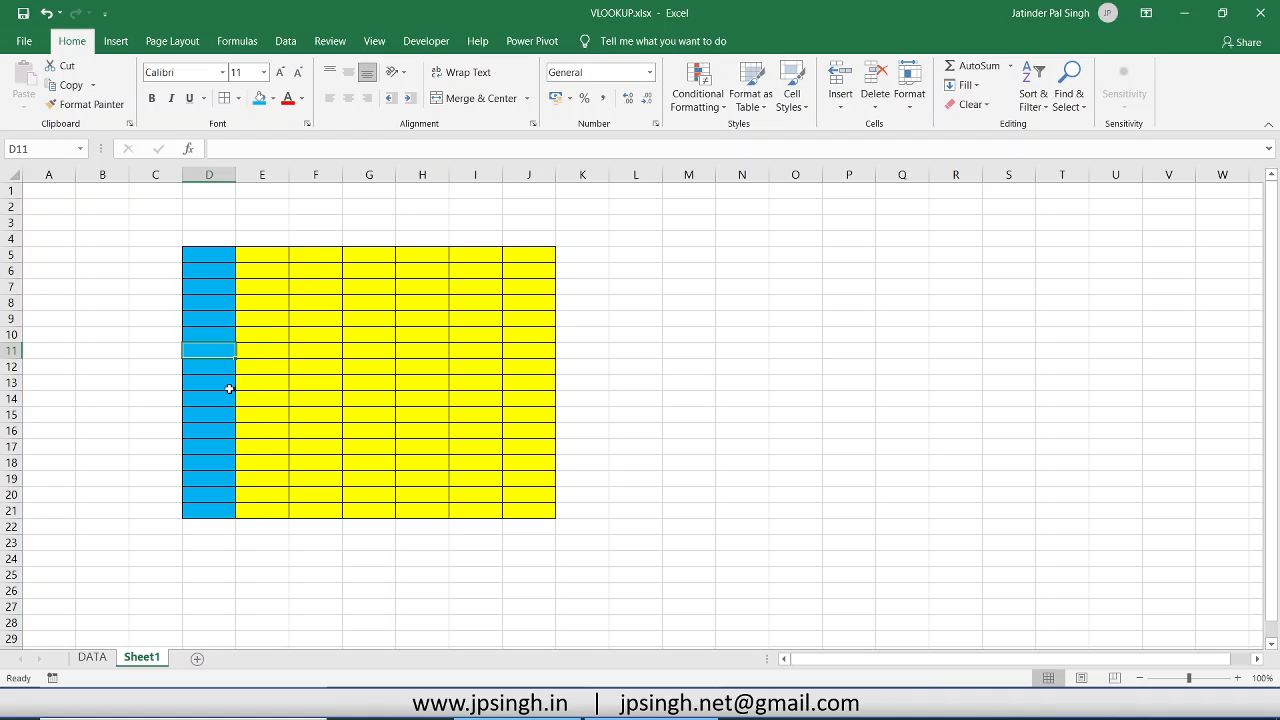
Enter #N/A in D22, directly below the blue lookup column.
click(210, 528)
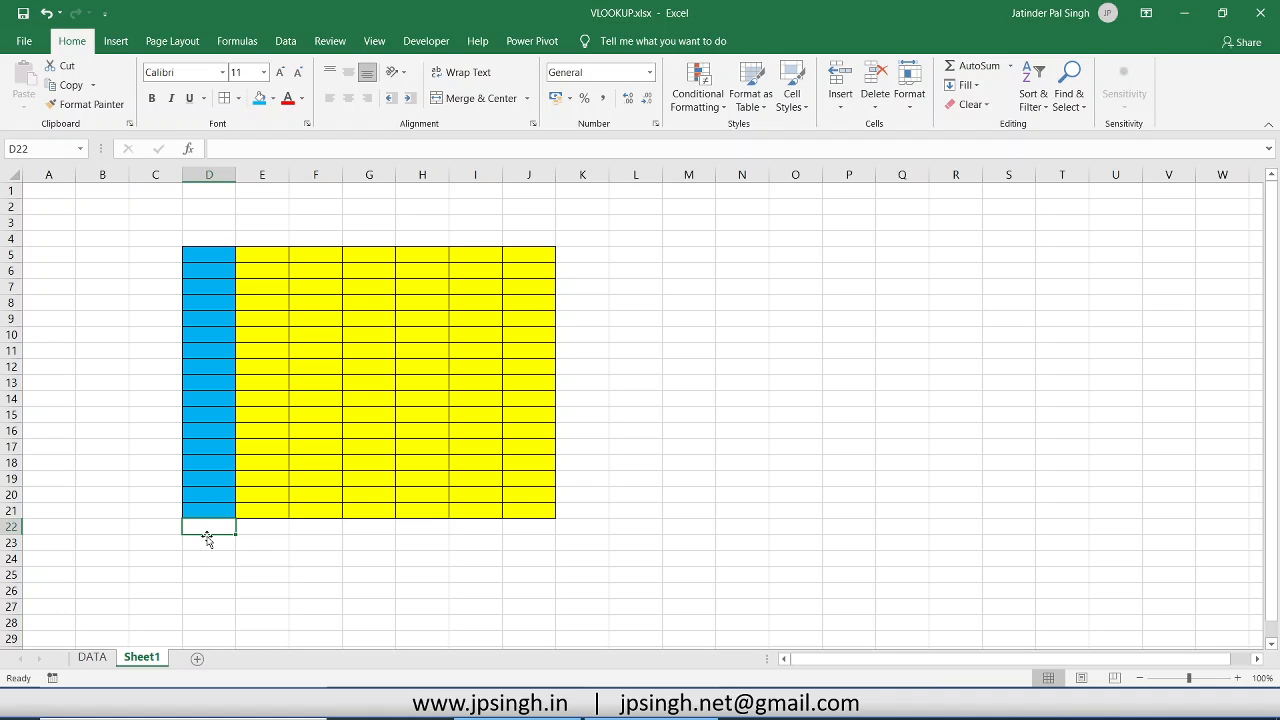
text(#)
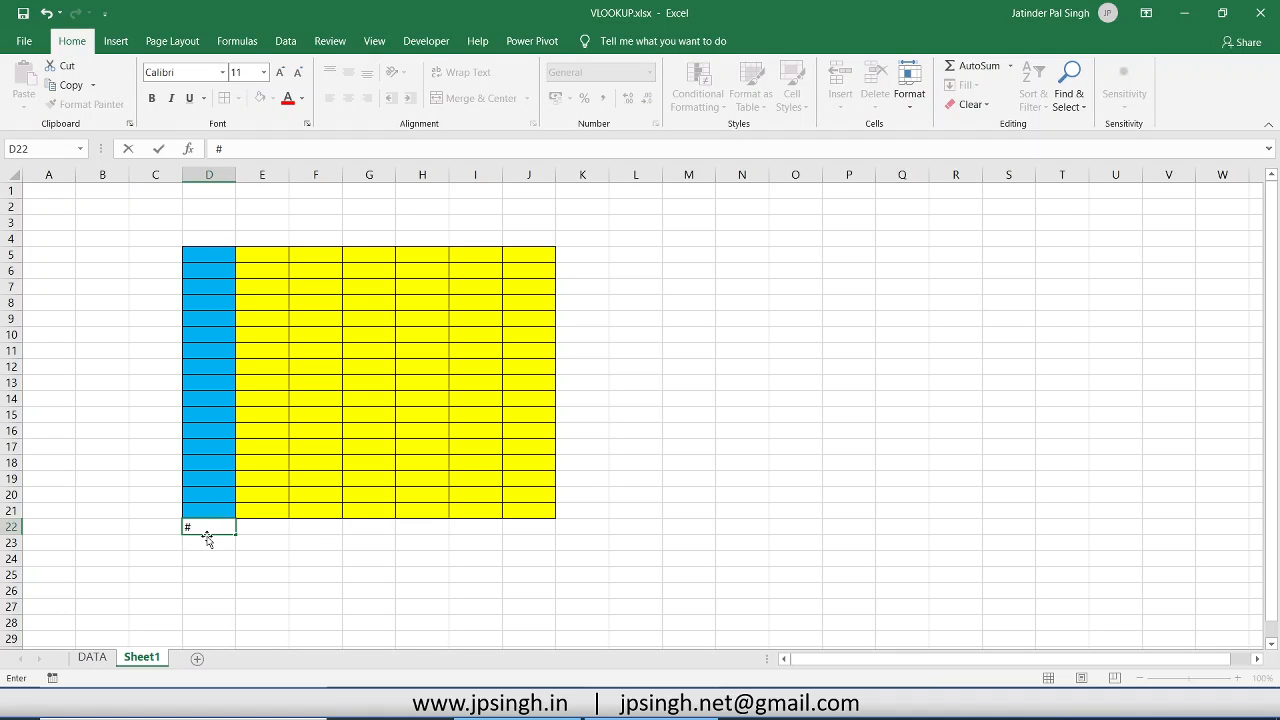
text(N/A)
key(Return)
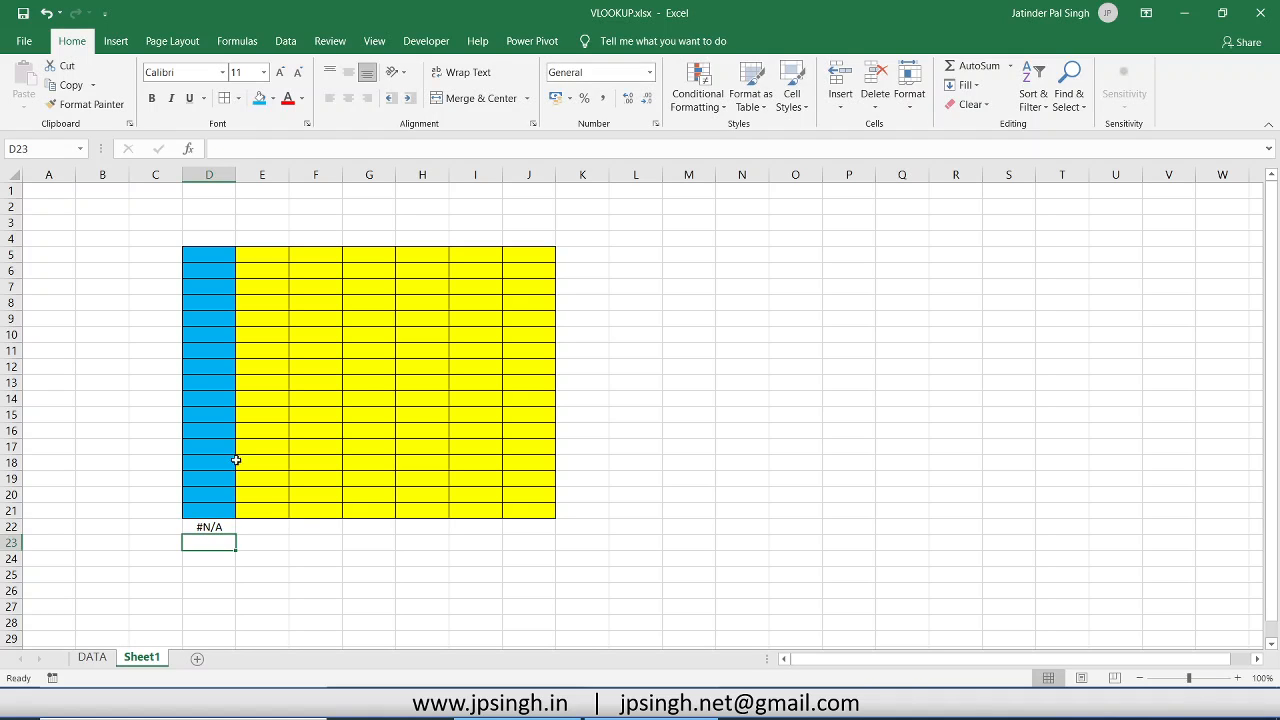
Enter the sample code E009 in D12 of the blue lookup column.
click(204, 366)
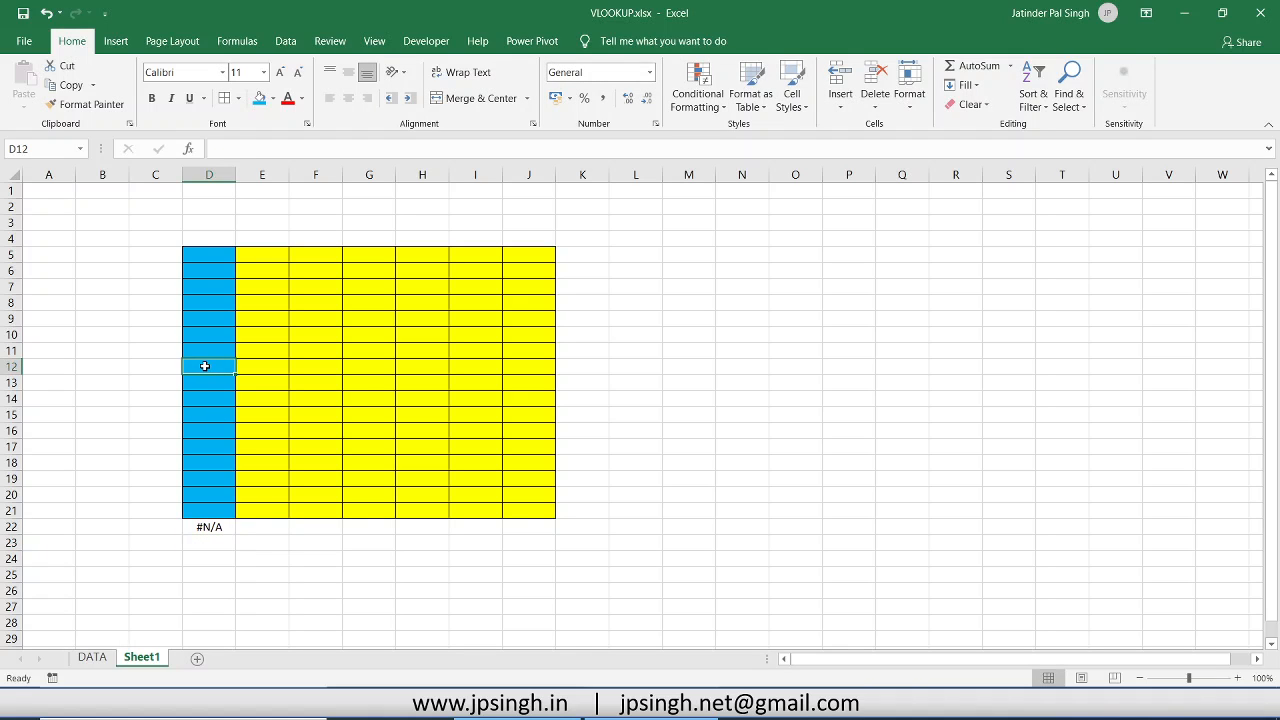
text(E009)
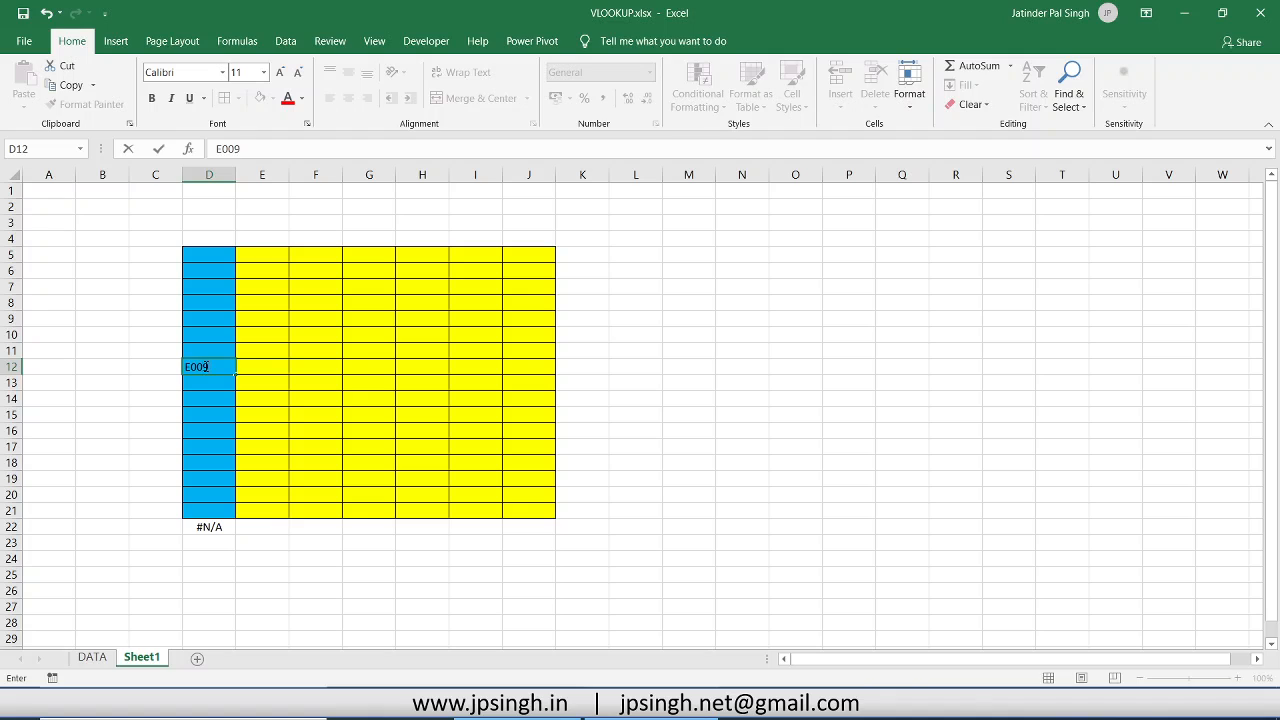
key(Tab)
click(206, 368)
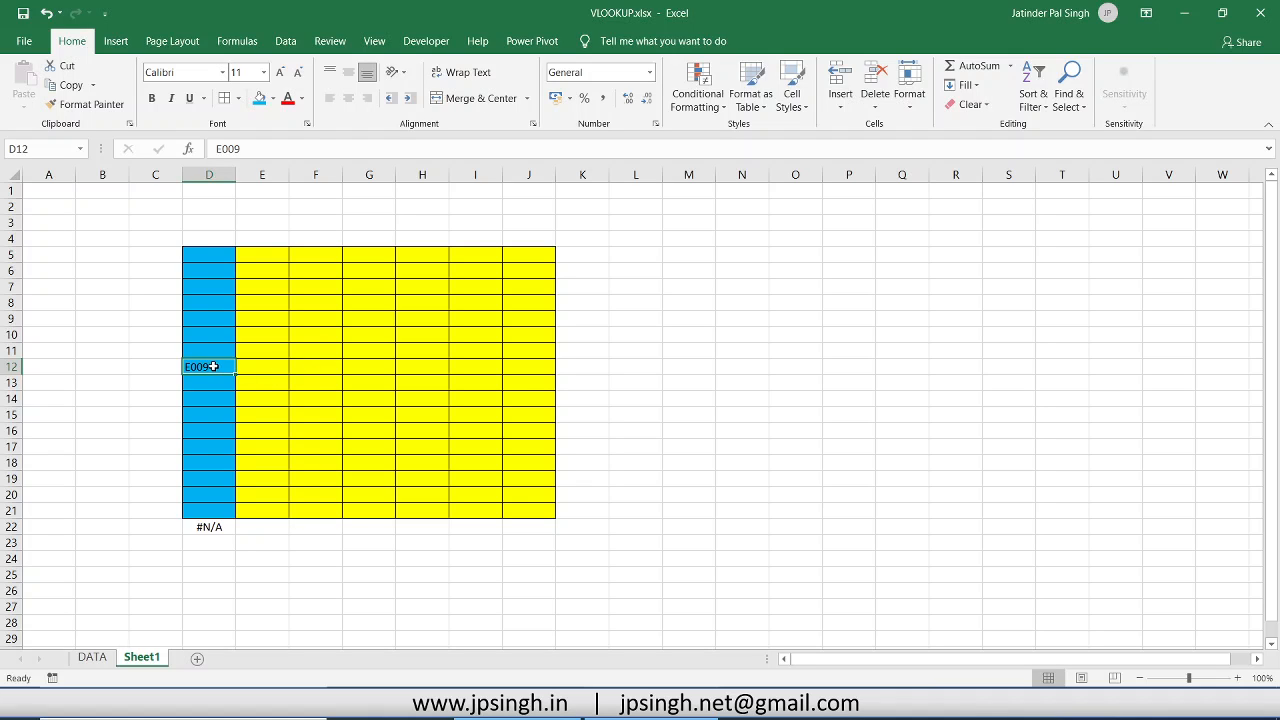
Number the remaining columns of the E009 row by entering 2 through 7 across E12:J12.
click(276, 369)
text(2)
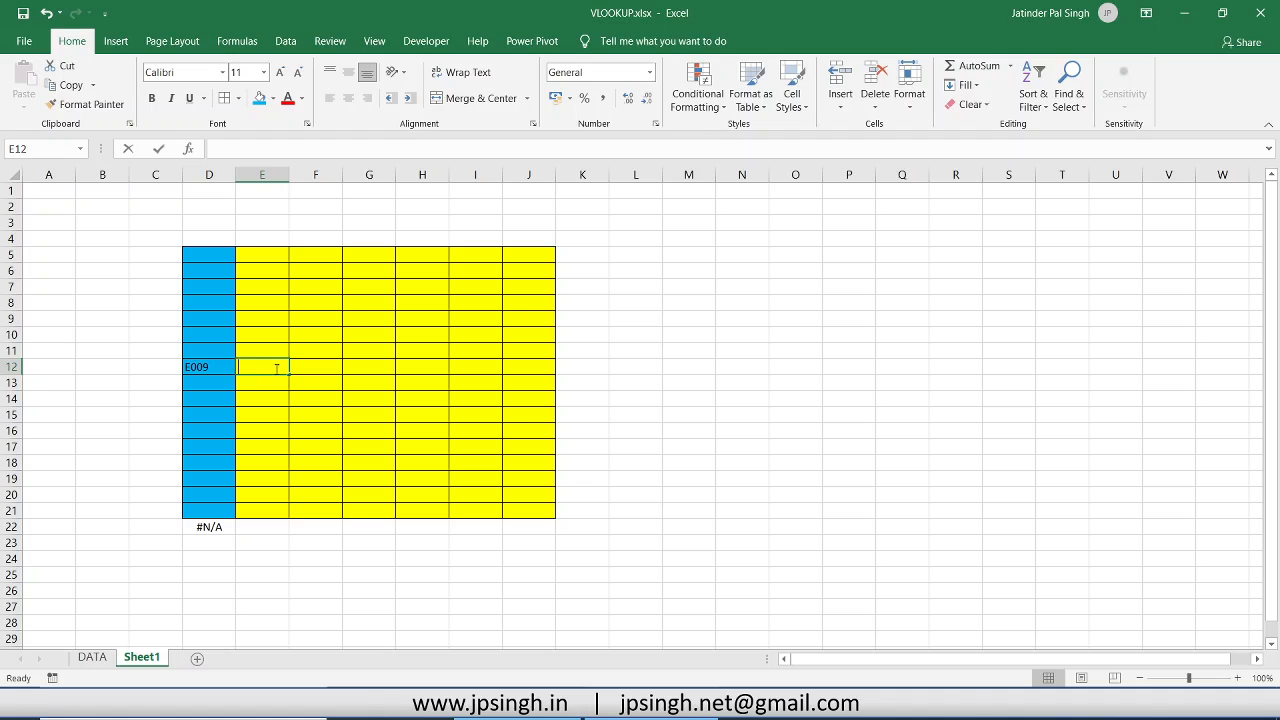
key(Tab)
text(3)
key(Tab)
text(4)
key(Tab)
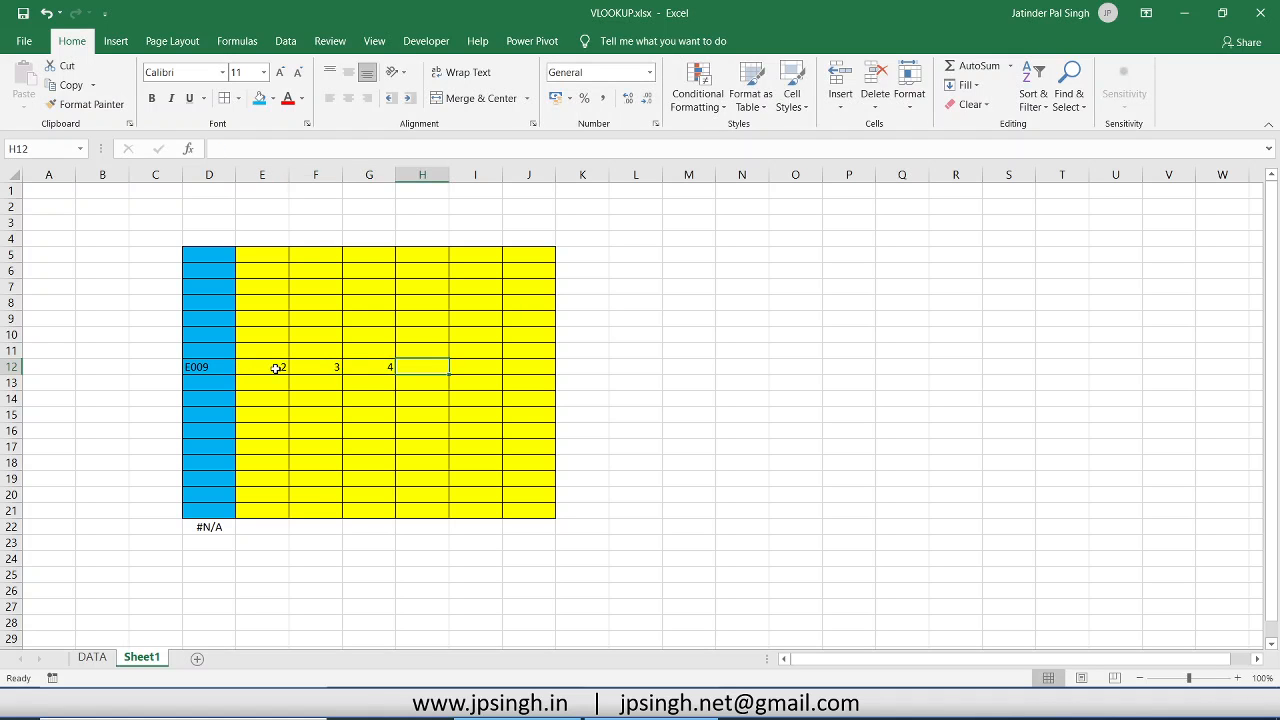
text(5)
key(Tab)
text(6)
key(Tab)
text(7)
key(Tab)
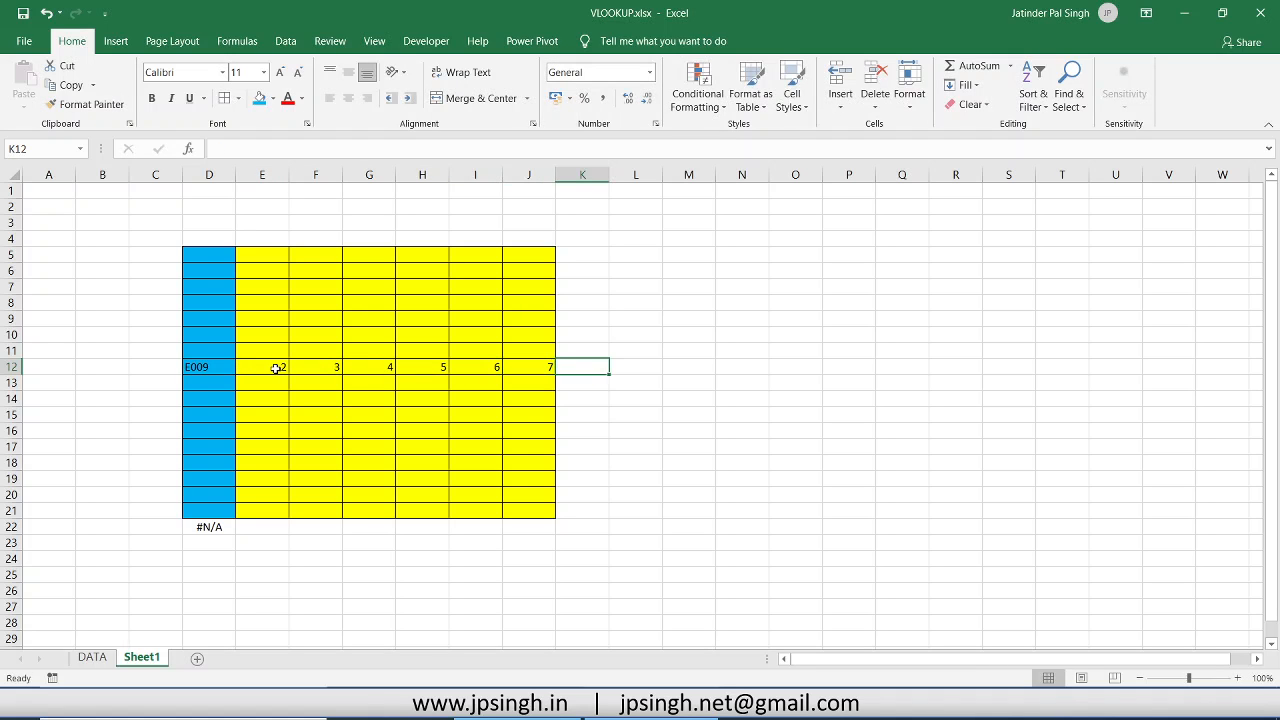
click(276, 369)
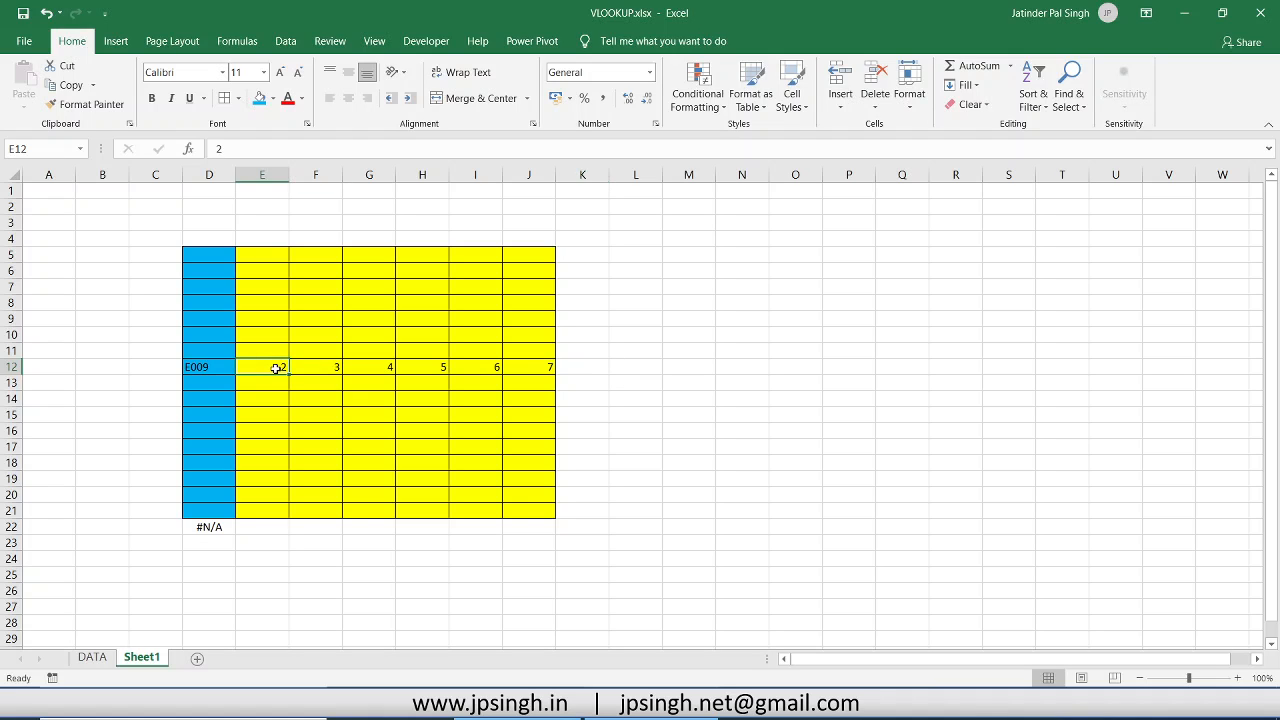
click(309, 370)
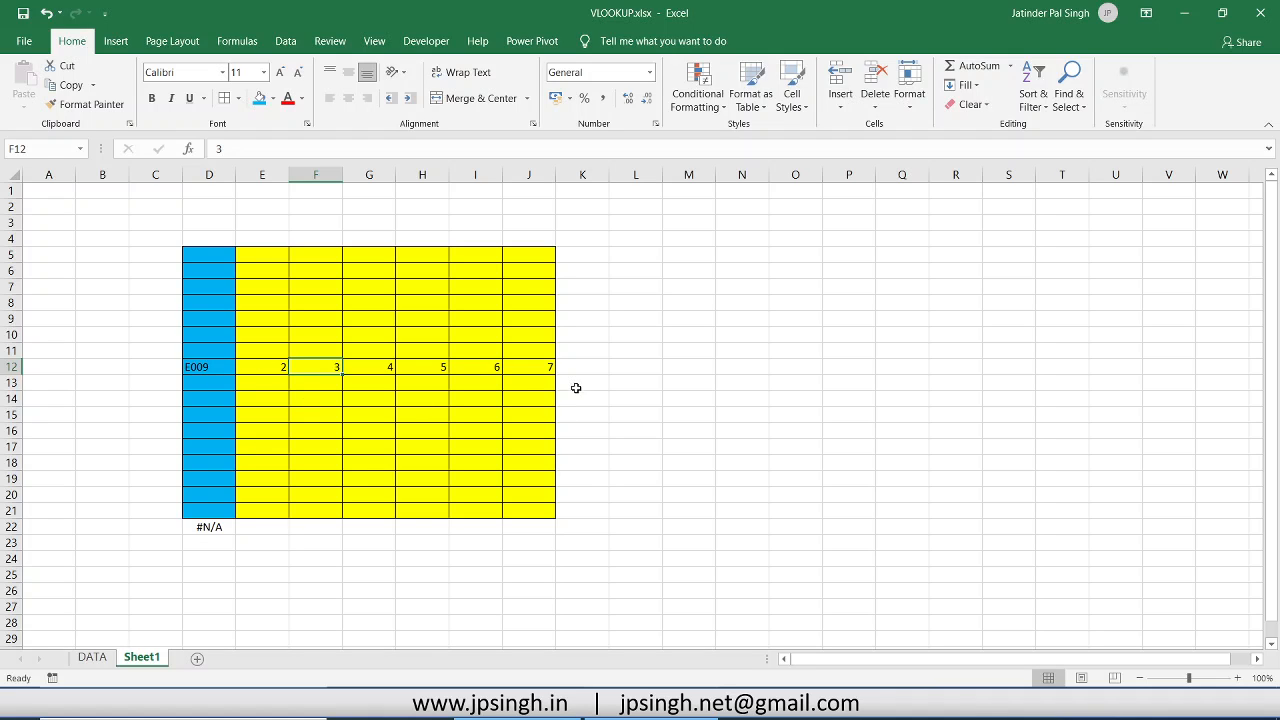
Enter #REF! in K12, just outside the yellow table on the E009 row.
click(587, 370)
text(#)
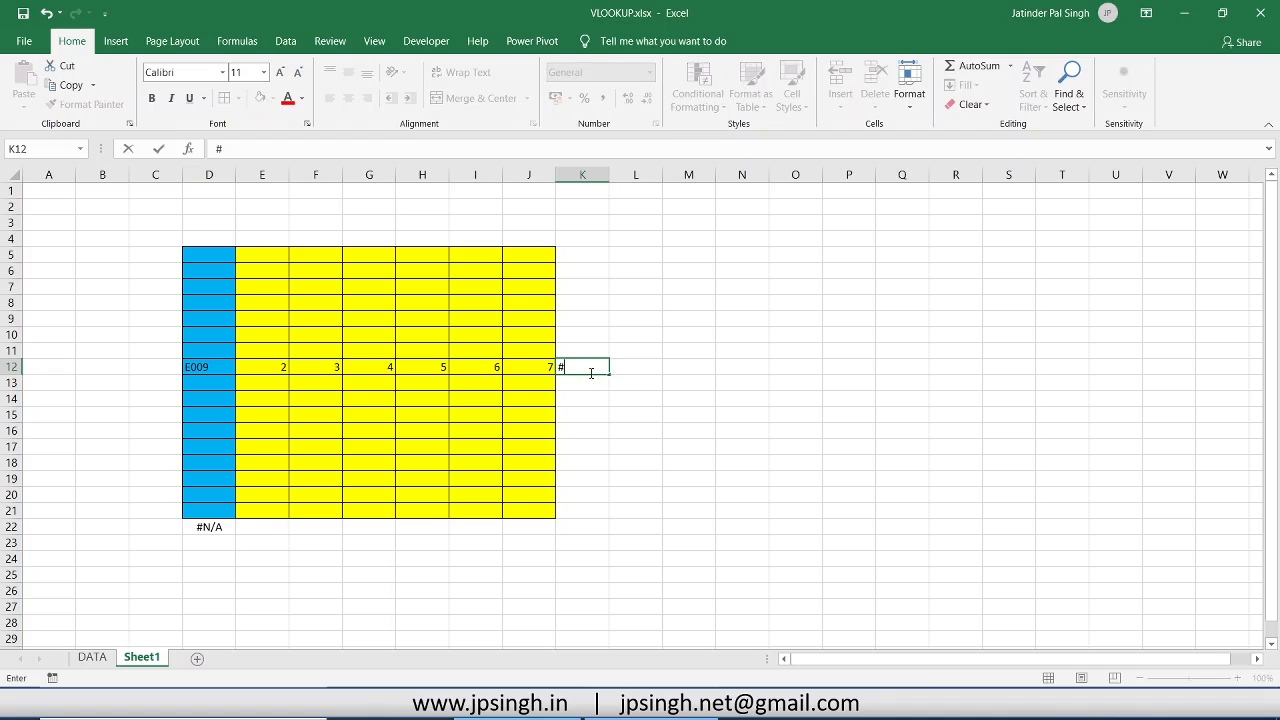
text(REF!)
key(Return)
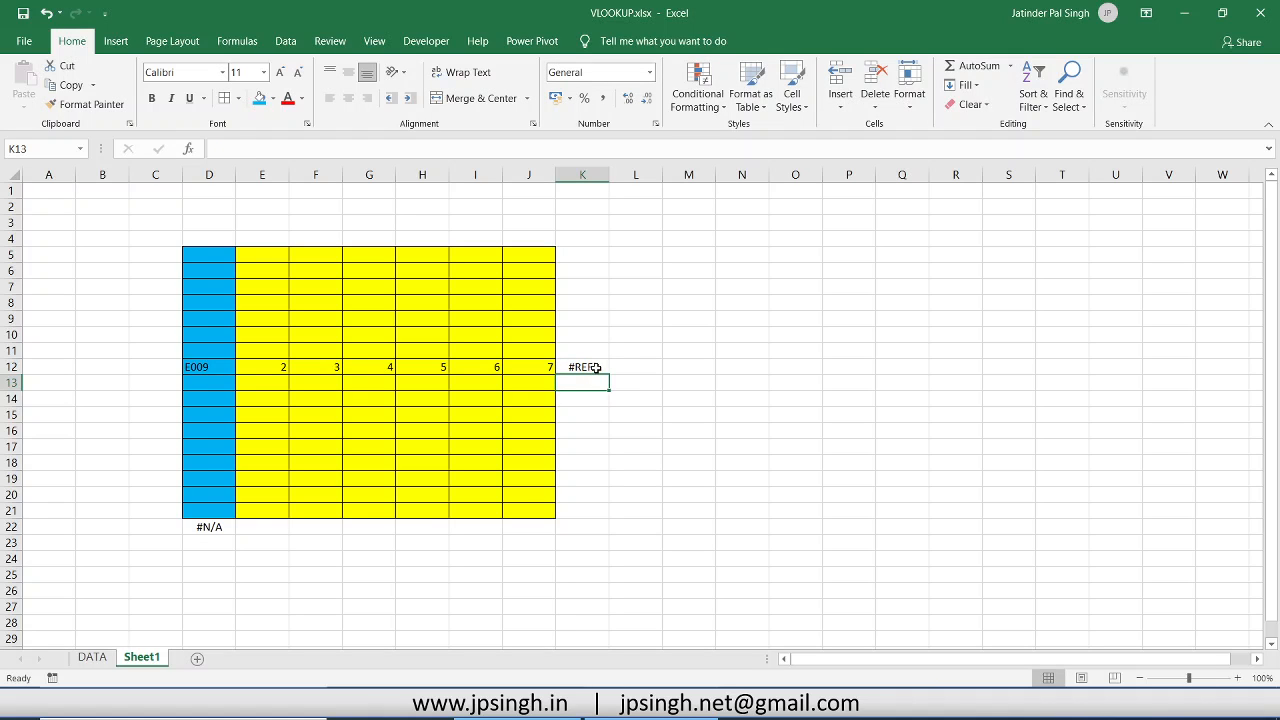
click(595, 368)
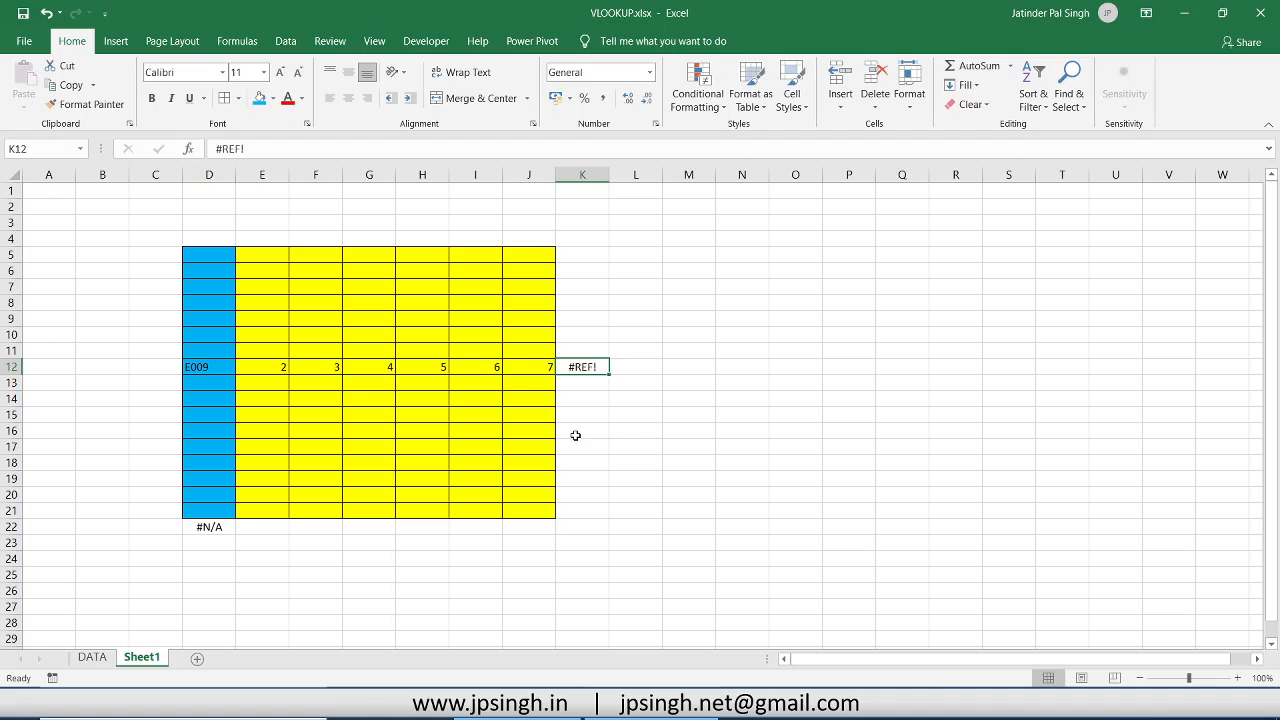
List the other error types beside the table, entering #VALUE! in M4 and #NAME? in M5.
click(678, 241)
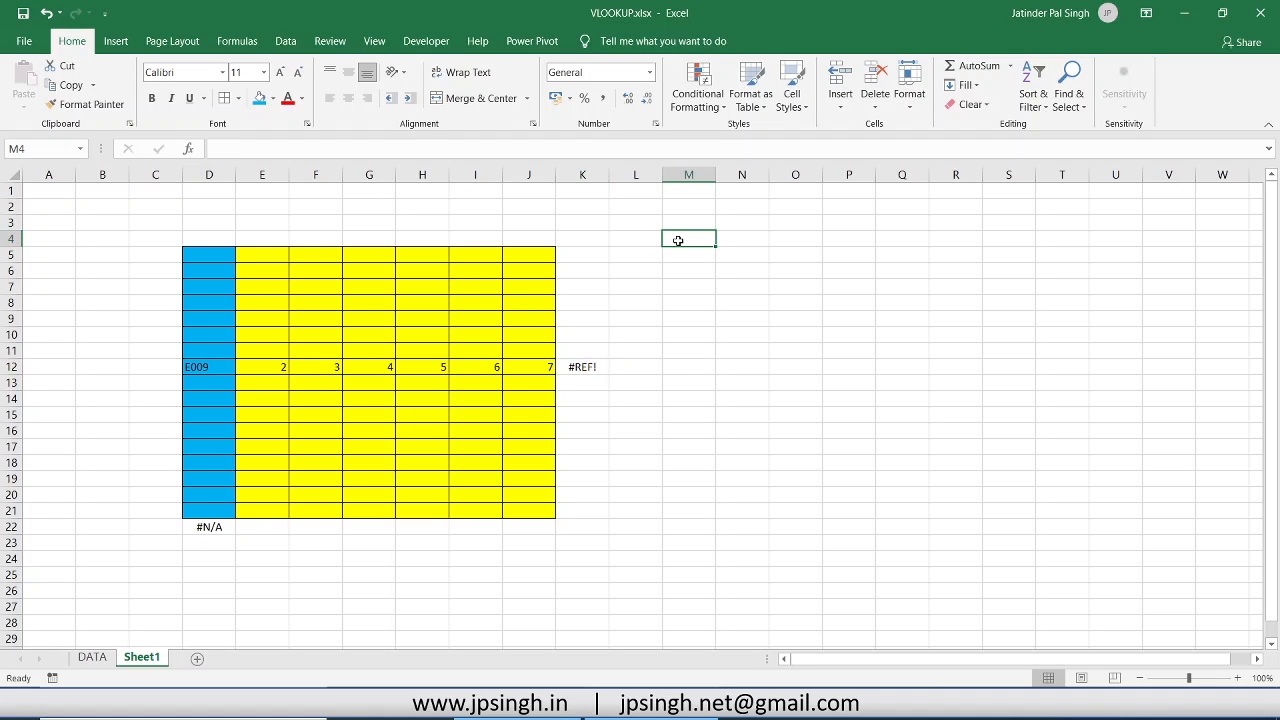
text(#VA)
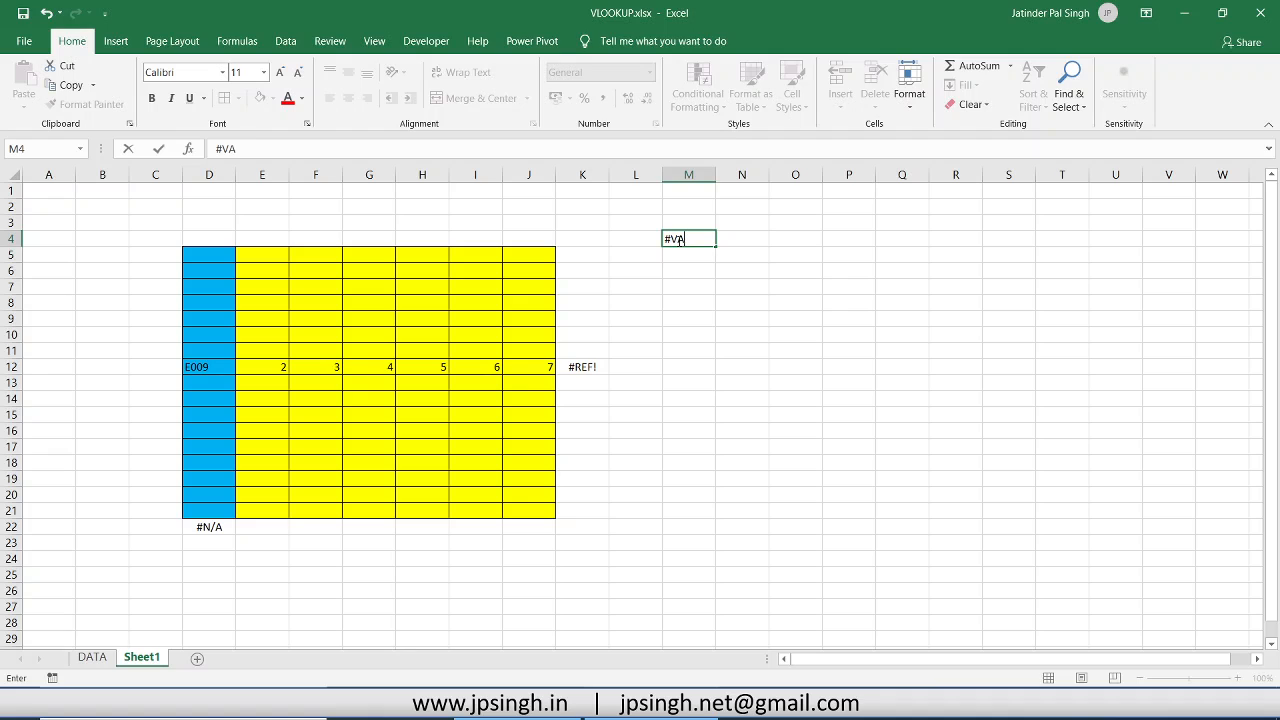
text(LUE!)
key(Return)
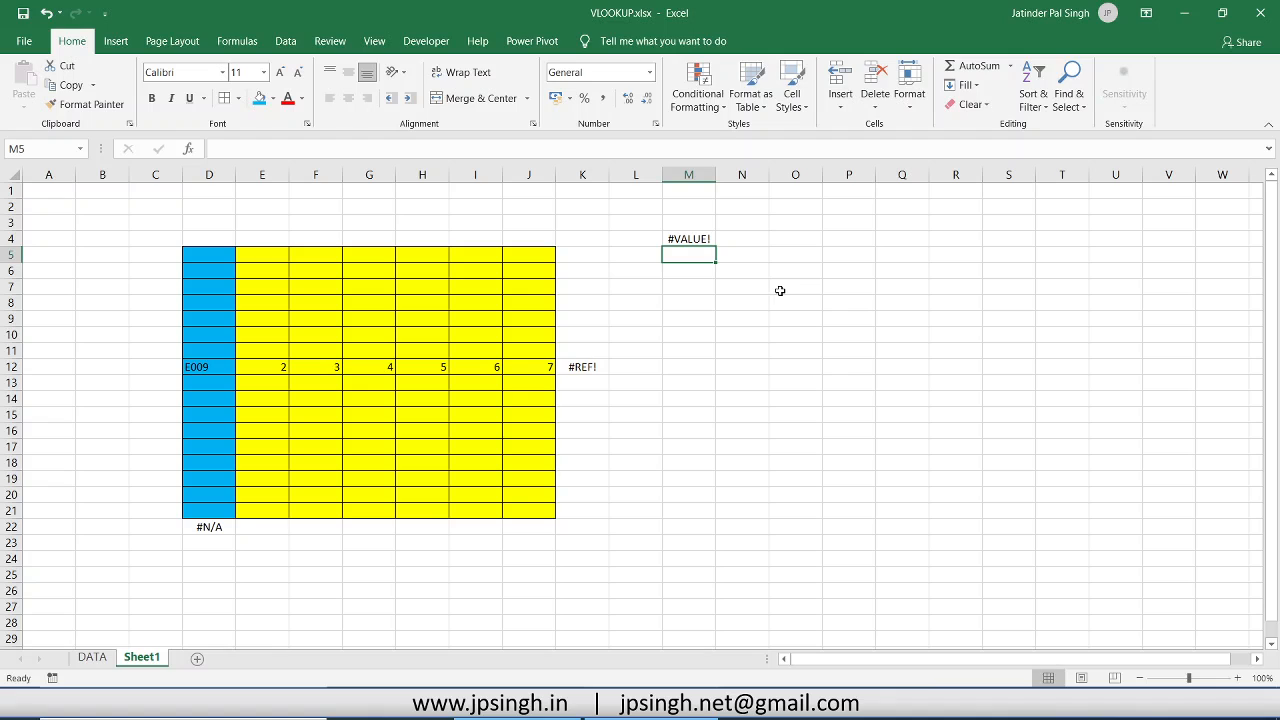
text(#NAM)
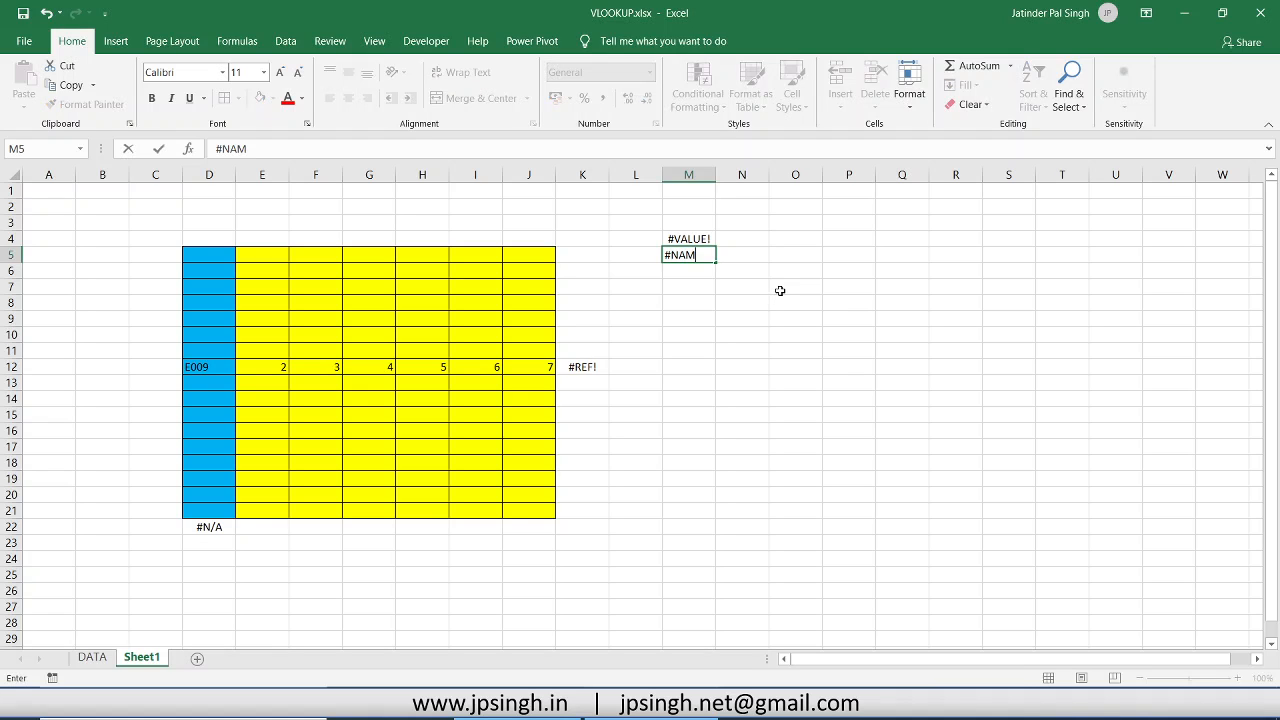
text(E?)
key(Return)
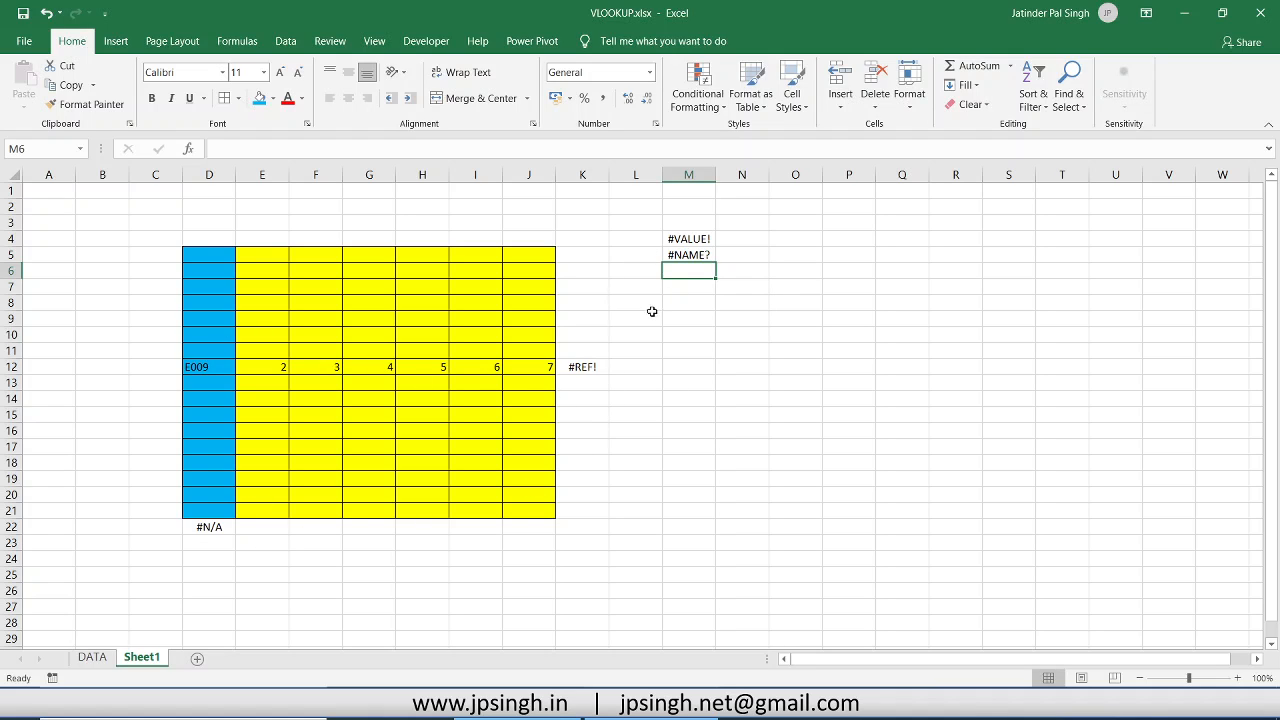
Enter a duplicate E009 code in D16 of the blue column and return to the DATA sheet.
click(207, 432)
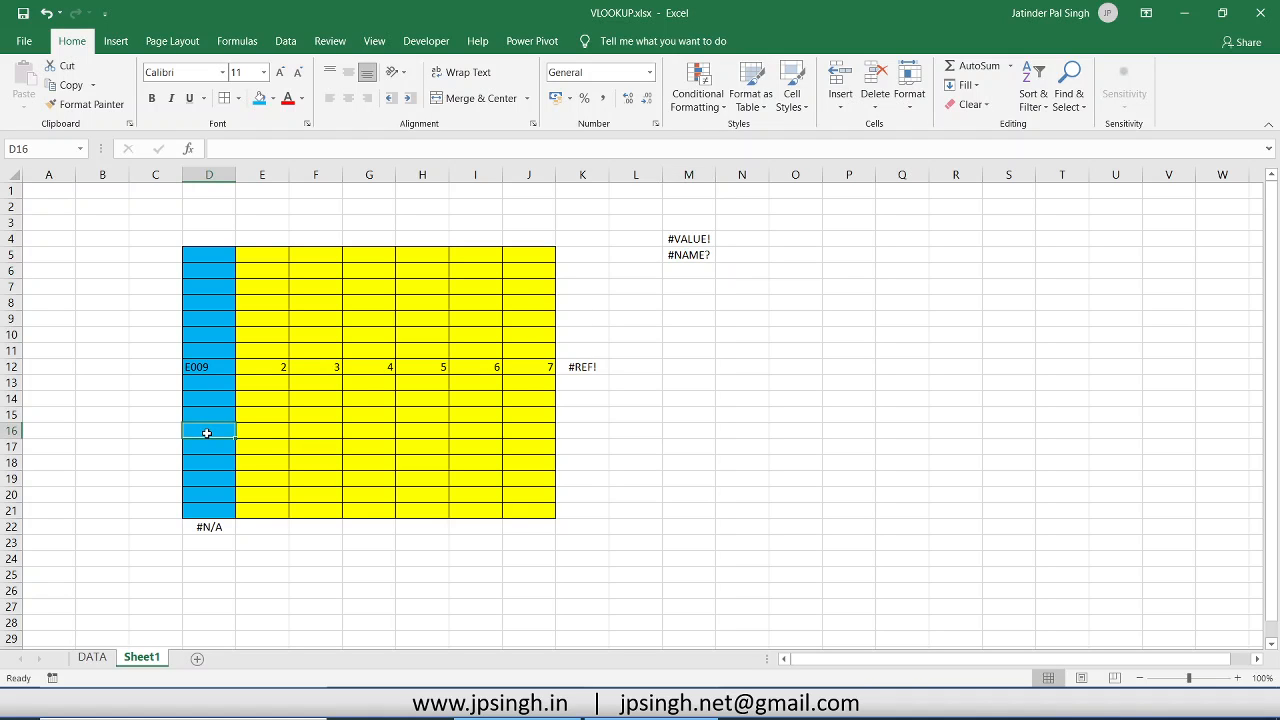
text(E009)
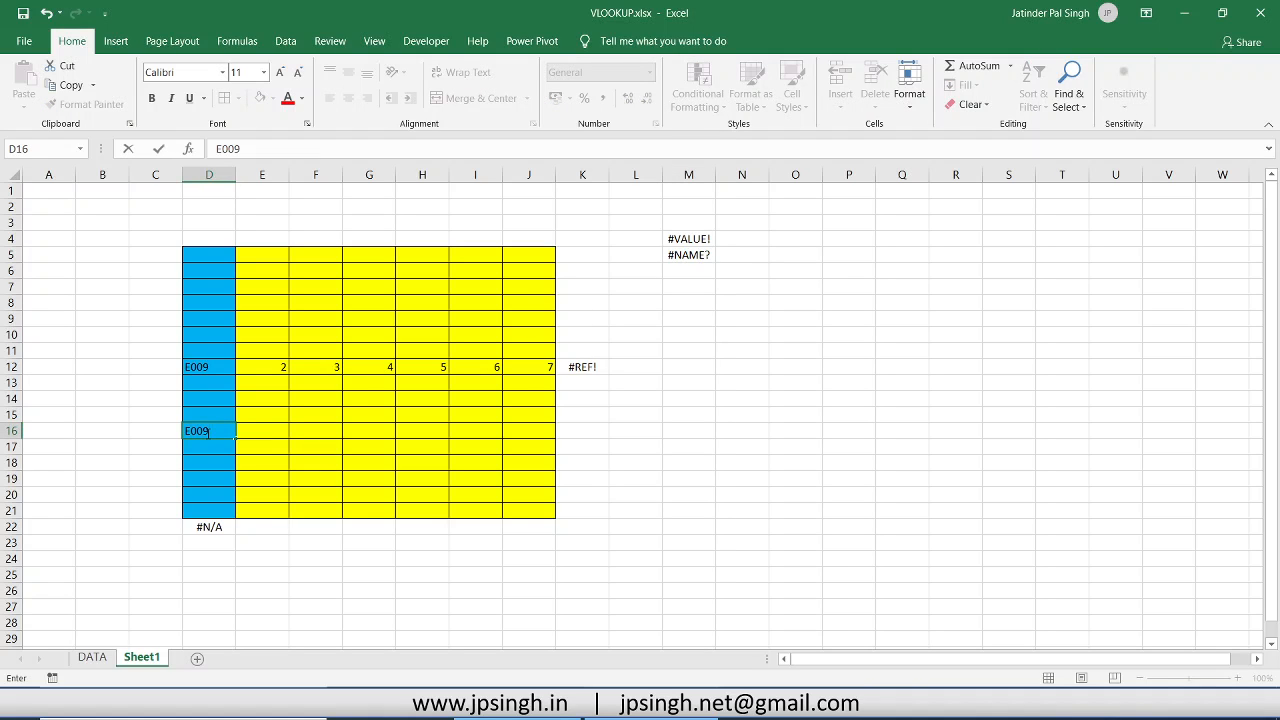
key(Return)
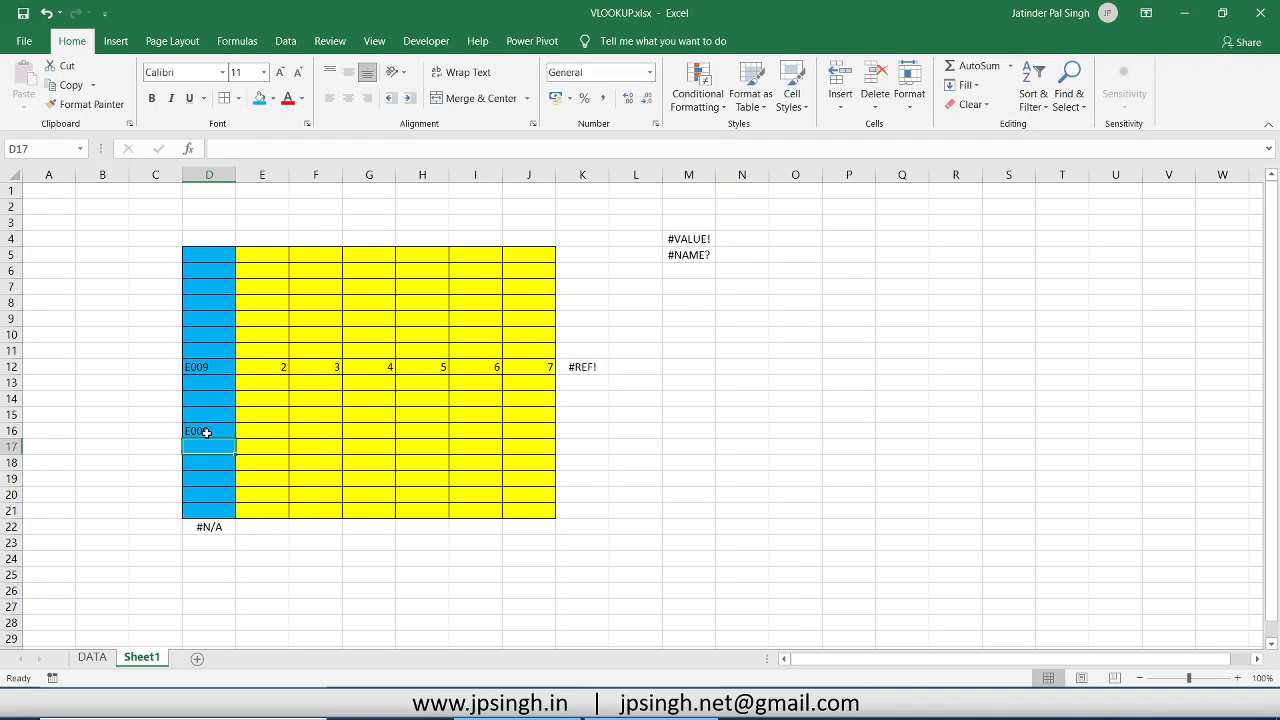
click(214, 368)
click(204, 434)
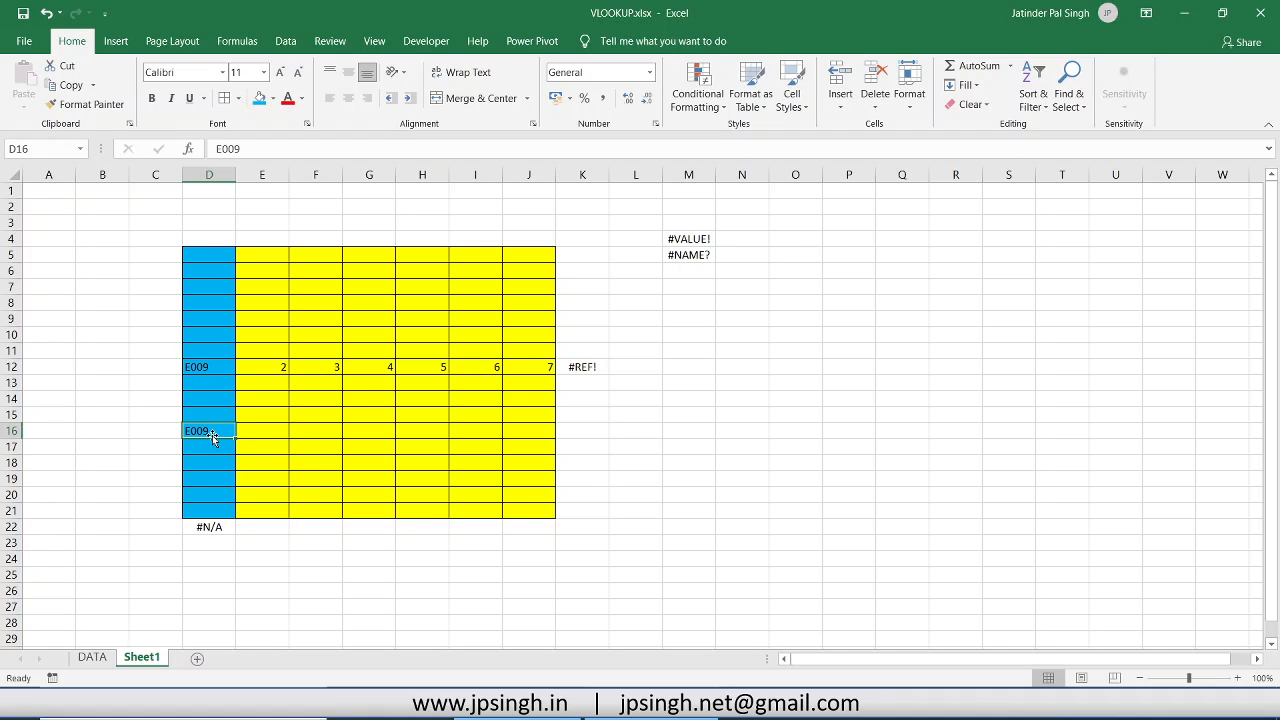
click(212, 367)
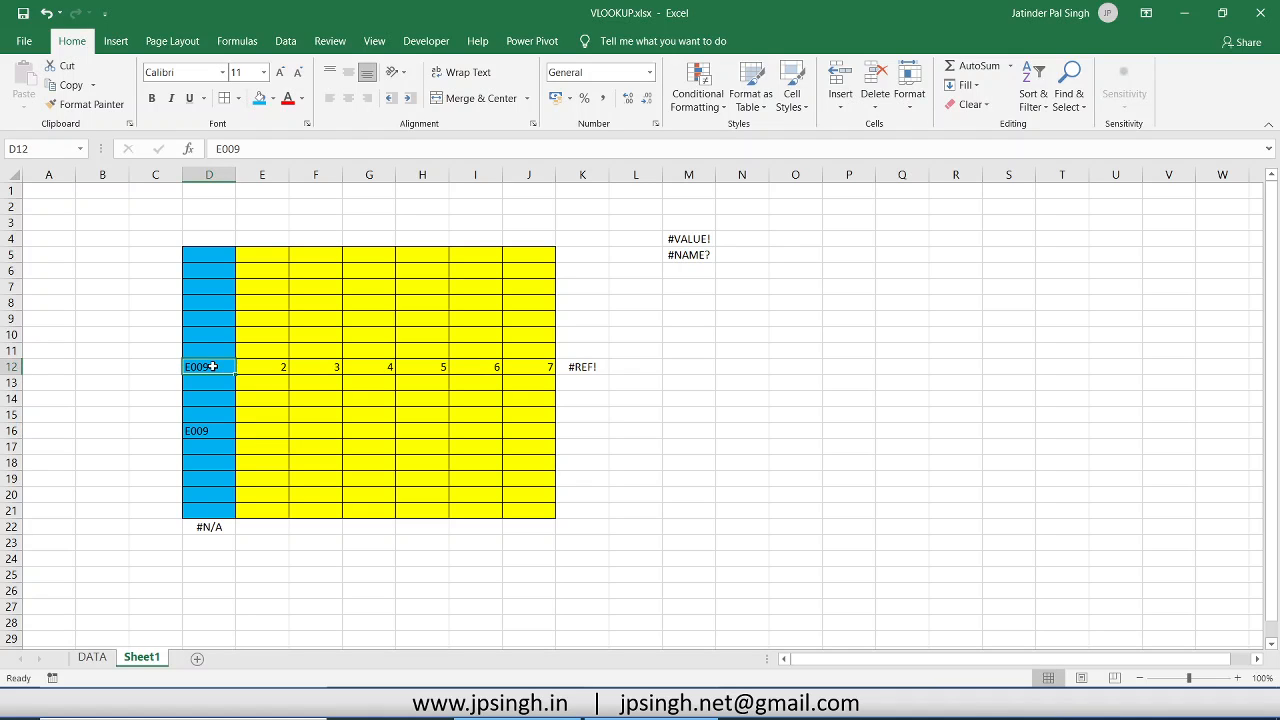
click(194, 430)
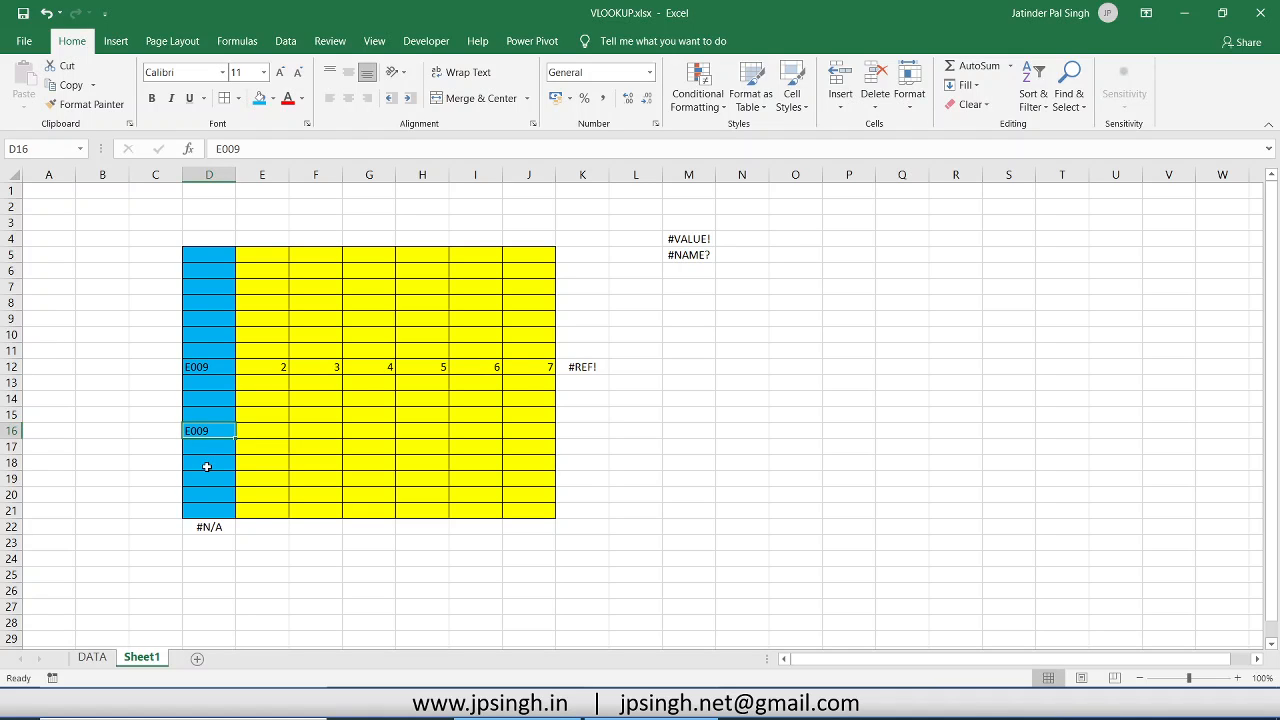
click(92, 657)
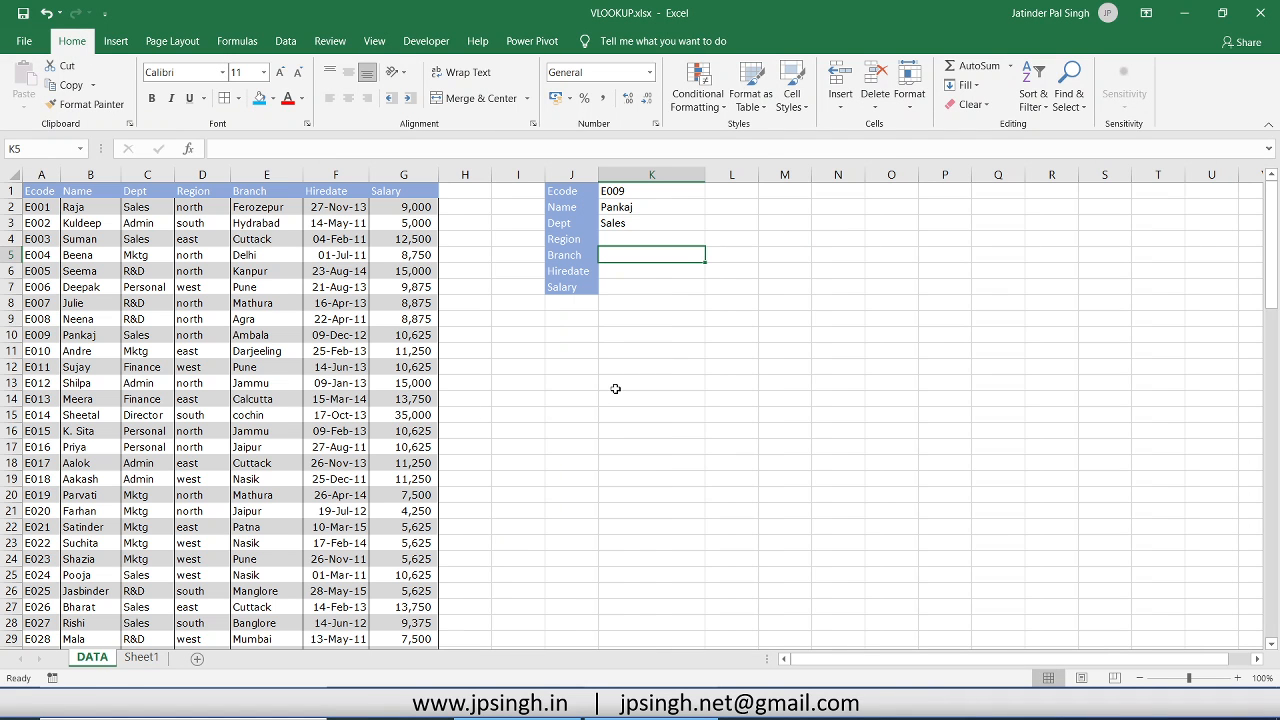